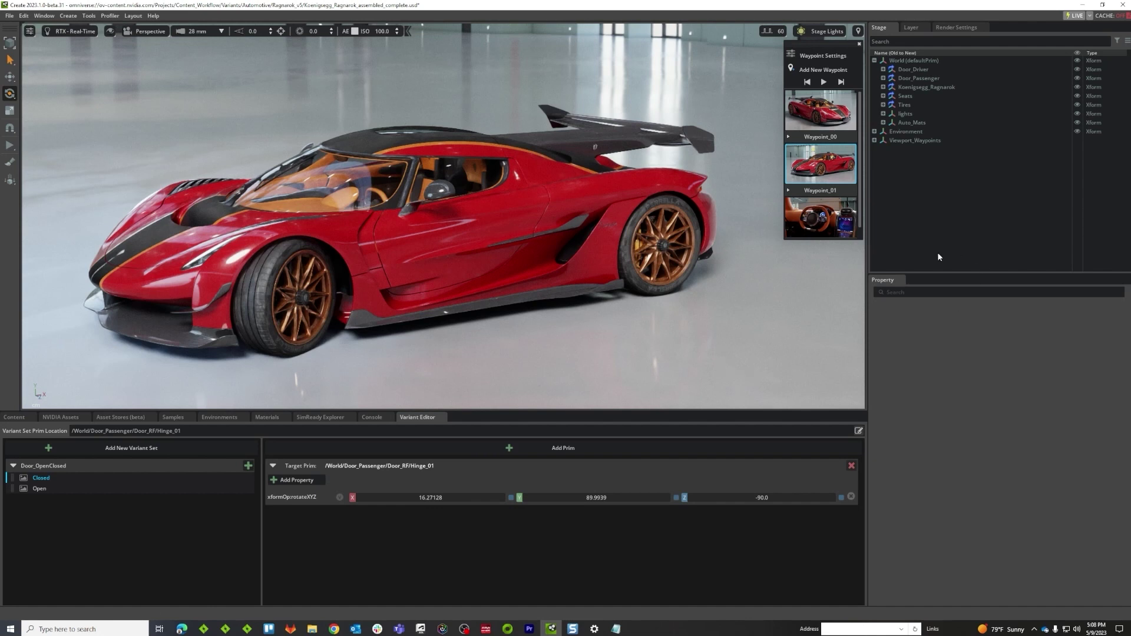
Locate the Wheel_FD prim under DriverSide_Front_Wheel in the stage hierarchy and examine its variant settings
left_click(883, 69)
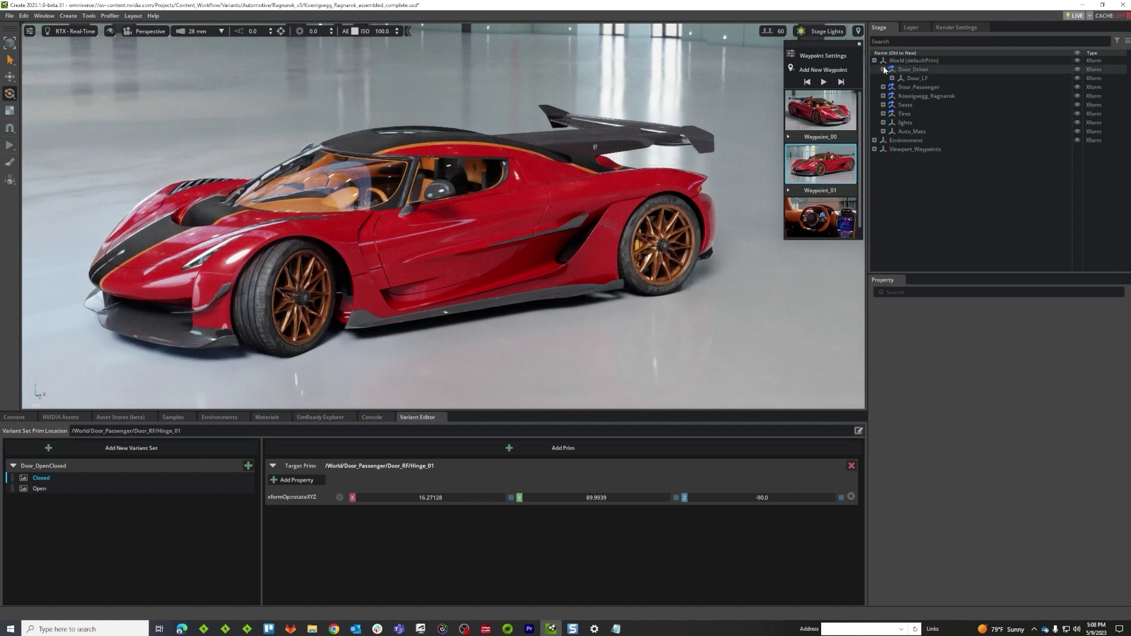
left_click(883, 114)
left_click(892, 122)
left_click(901, 131)
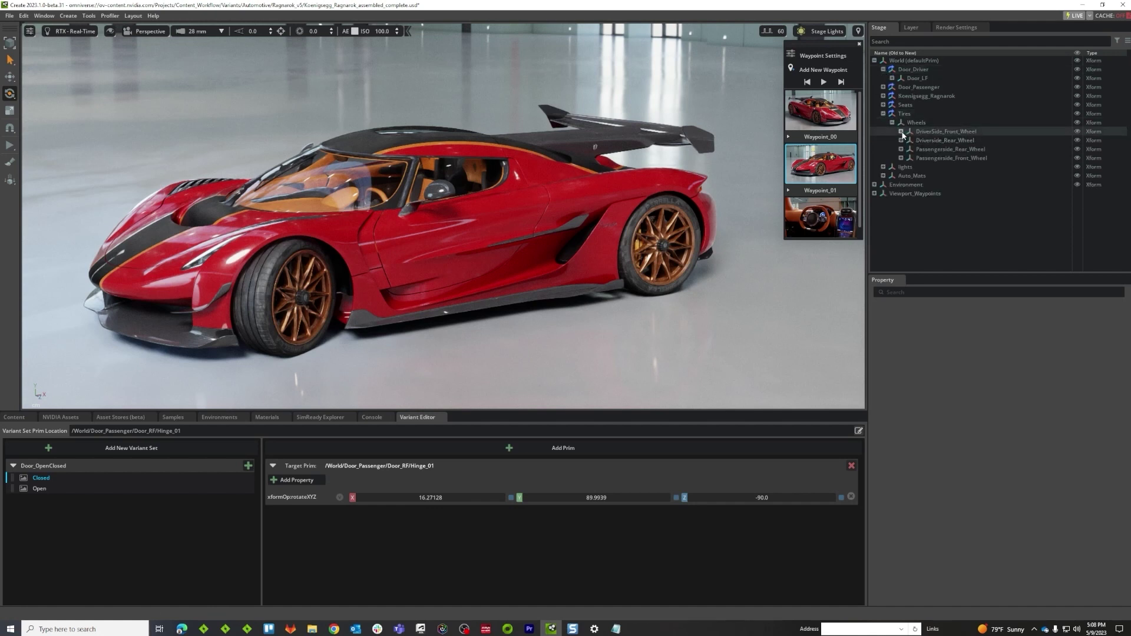
left_click(937, 149)
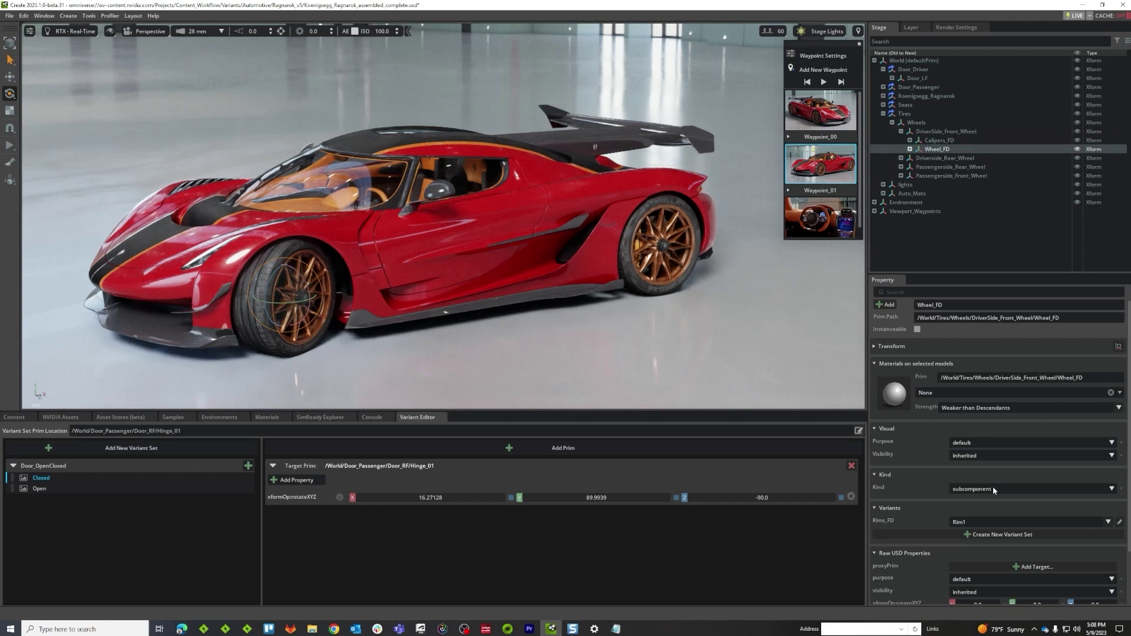
scroll(992, 487, "down", 2)
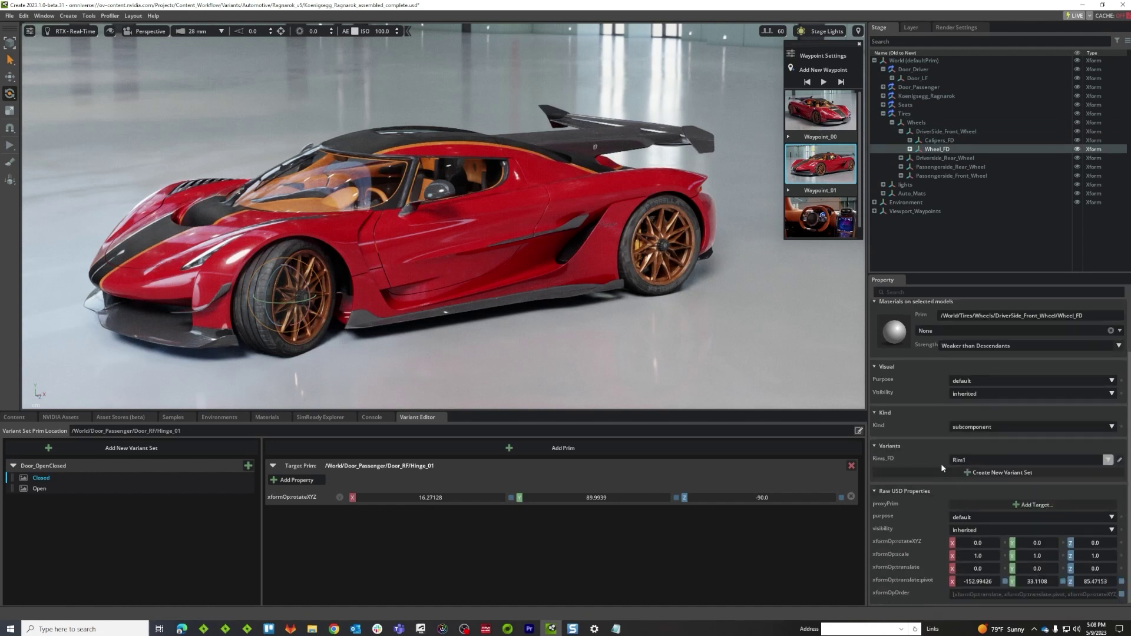
left_click(687, 273)
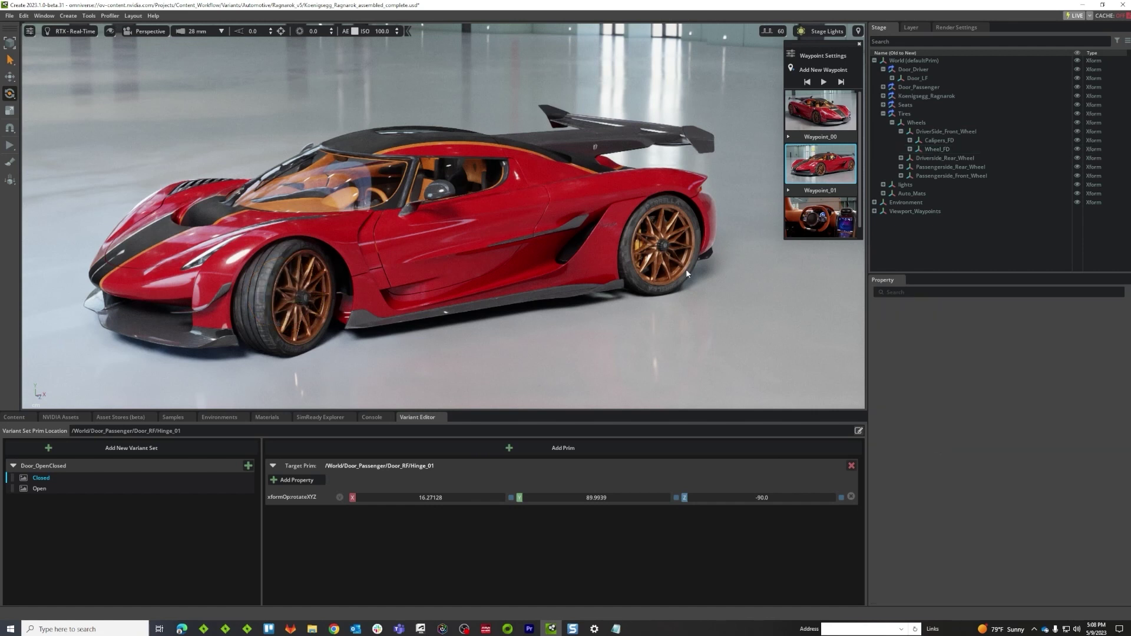
Show the Variant column in the stage hierarchy, and collapse the Tires prim
left_click(906, 113)
left_click(1126, 40)
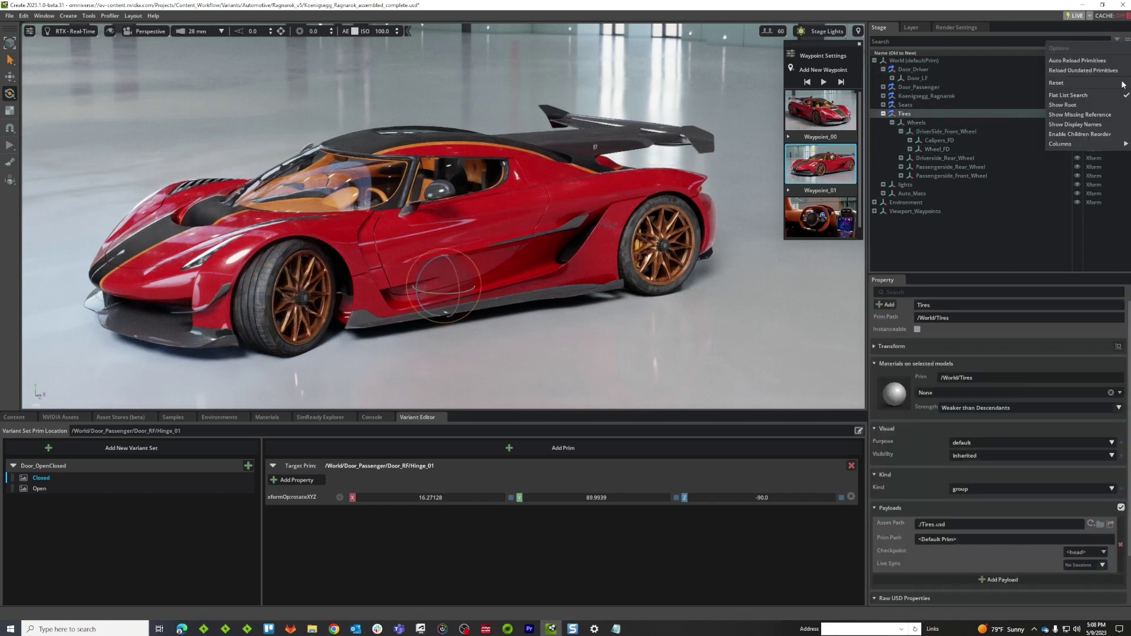
mouse_move(1063, 146)
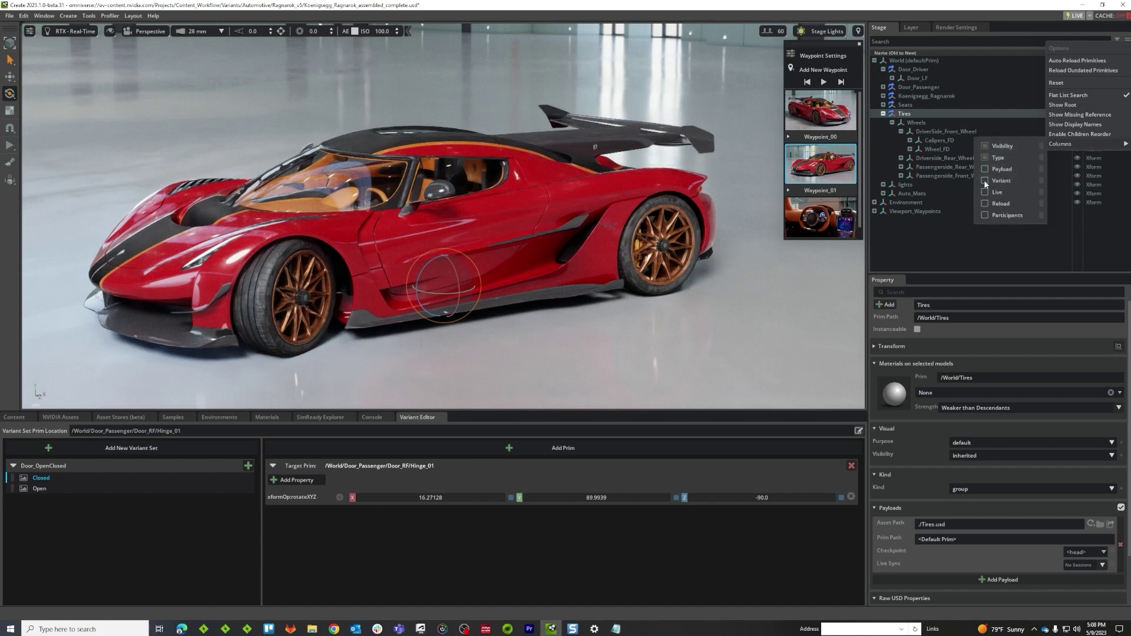
left_click(984, 180)
left_click(1083, 247)
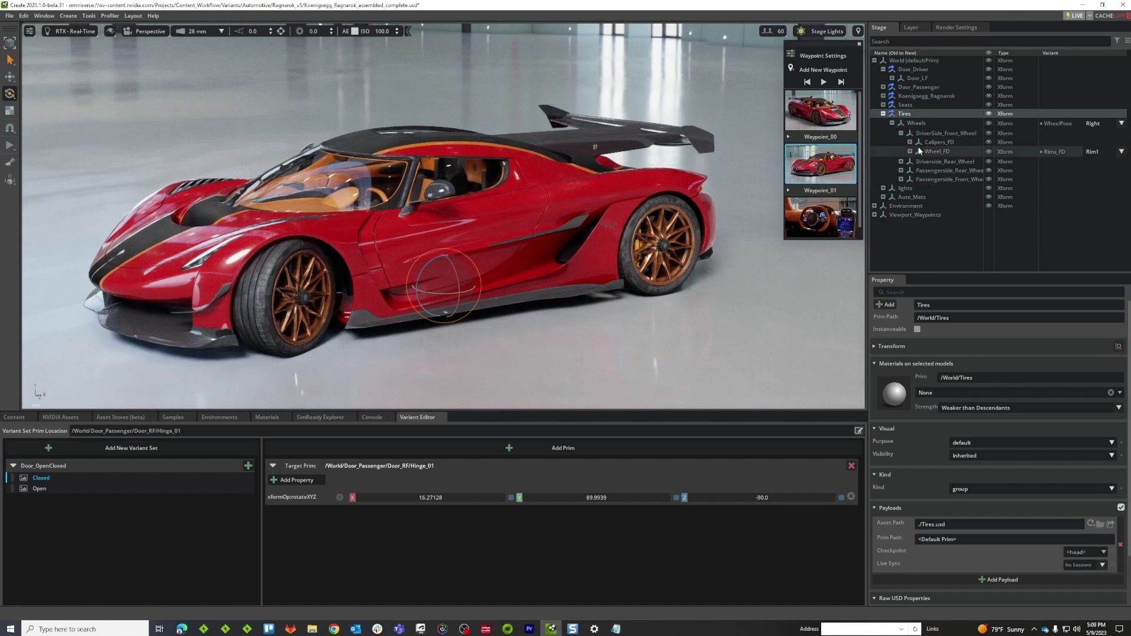
left_click(894, 124)
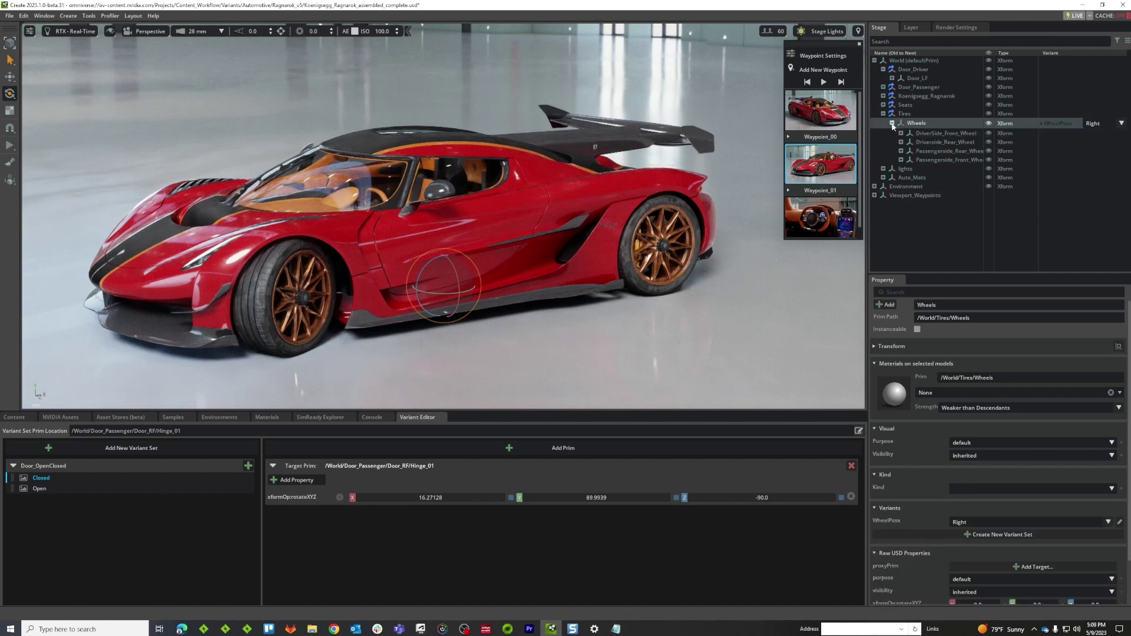
left_click(883, 113)
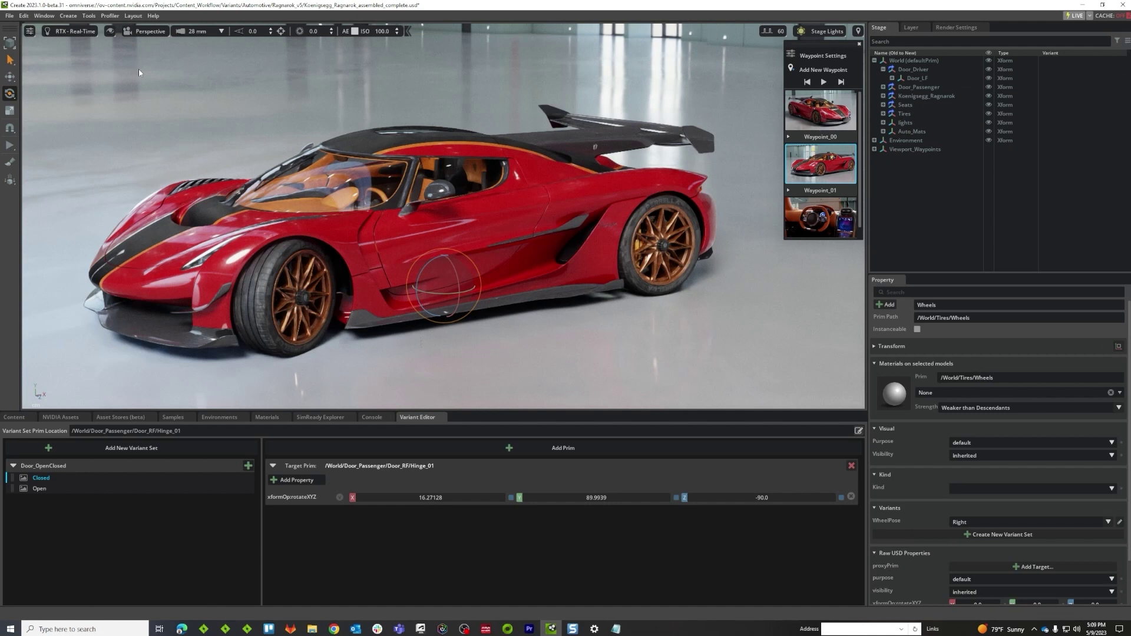
Open the Variant Presenter, enlarge it to fit the full list of variant sets, and clear the prim selection
left_click(85, 19)
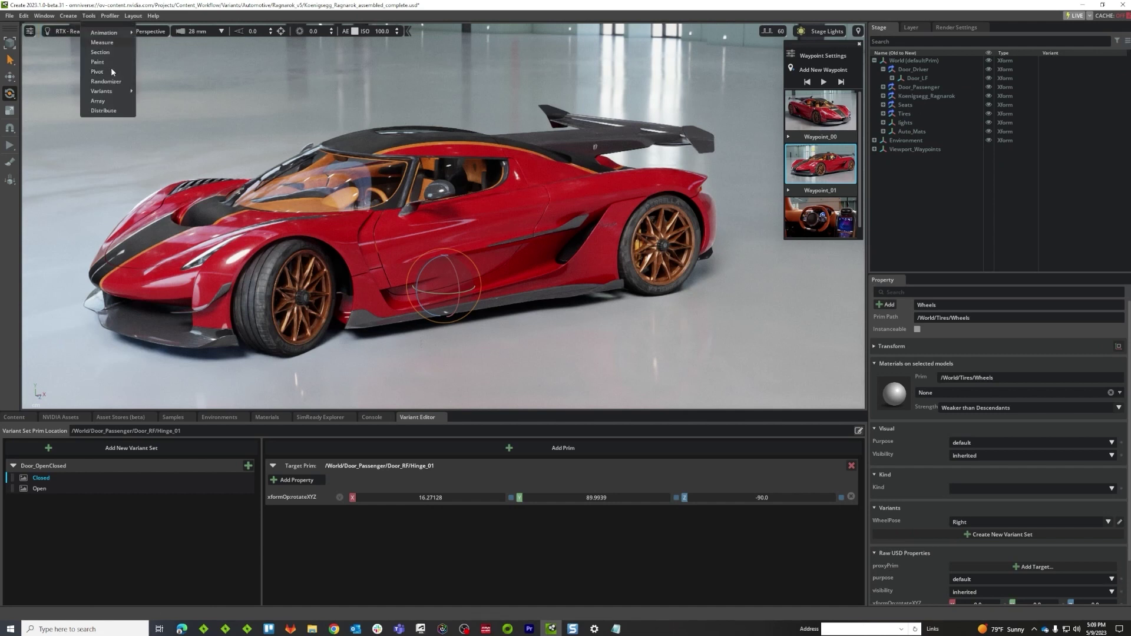
mouse_move(107, 92)
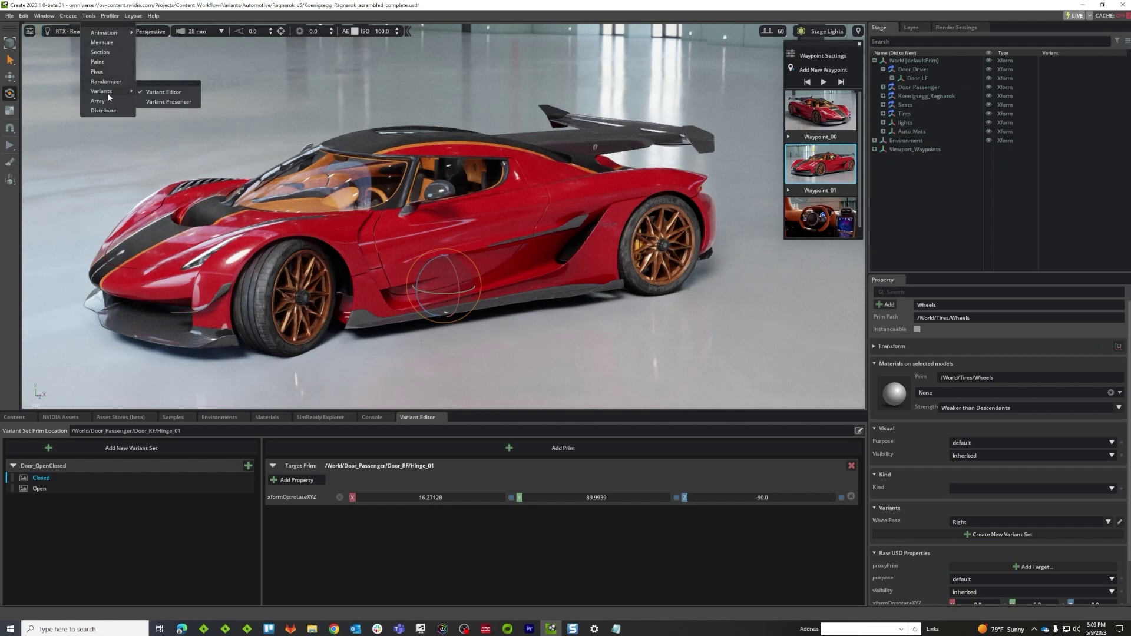
left_click(158, 103)
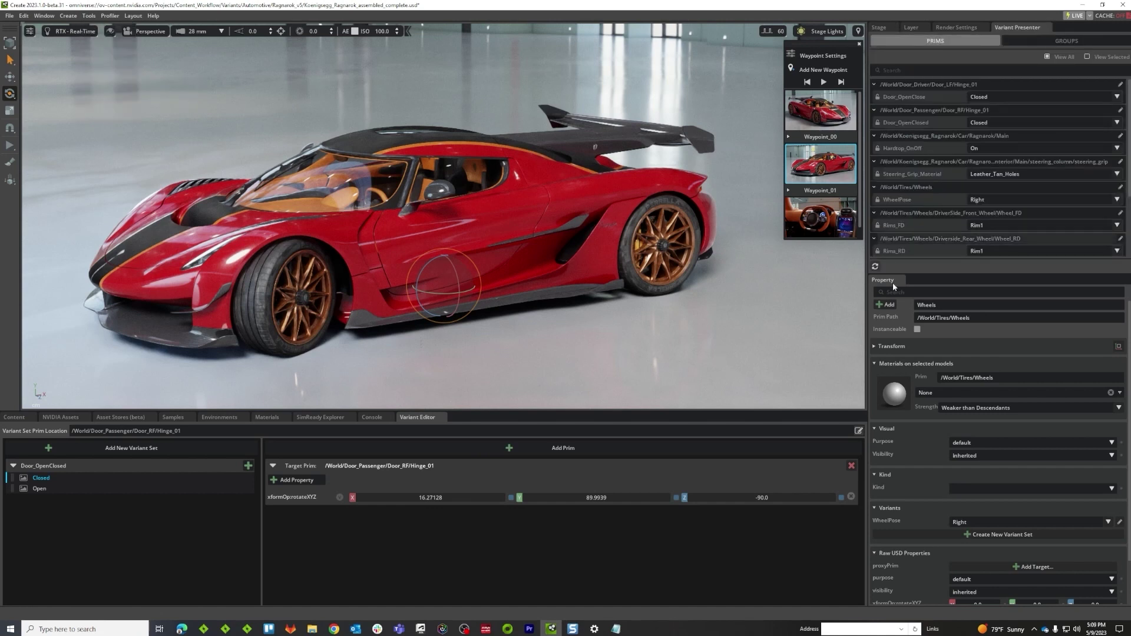
left_click_drag(932, 274, 946, 442)
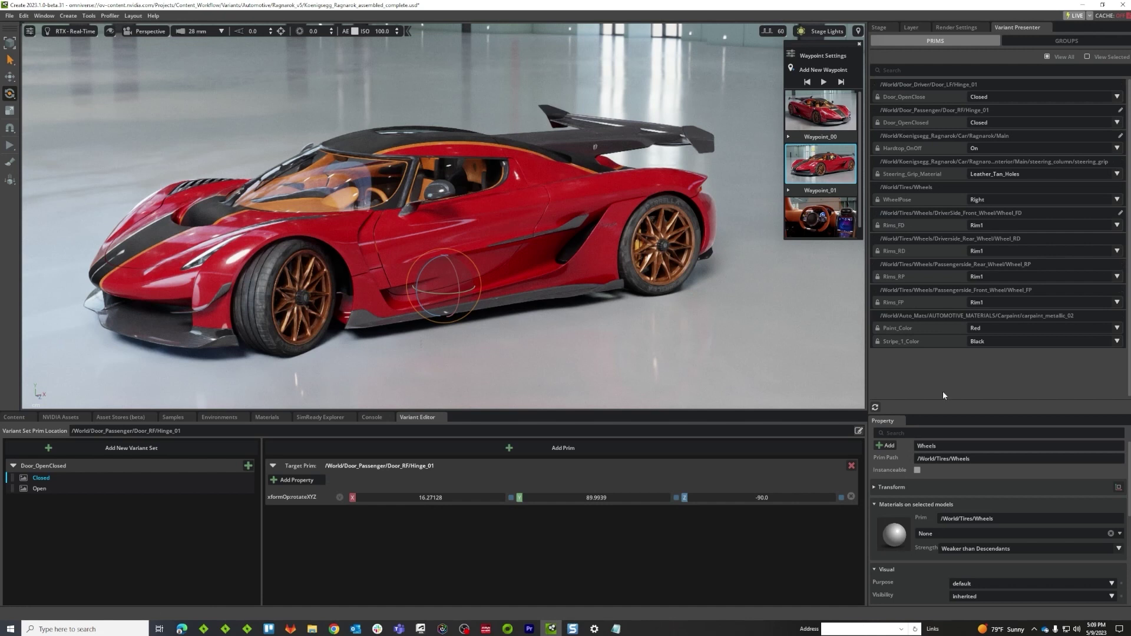
left_click(943, 394)
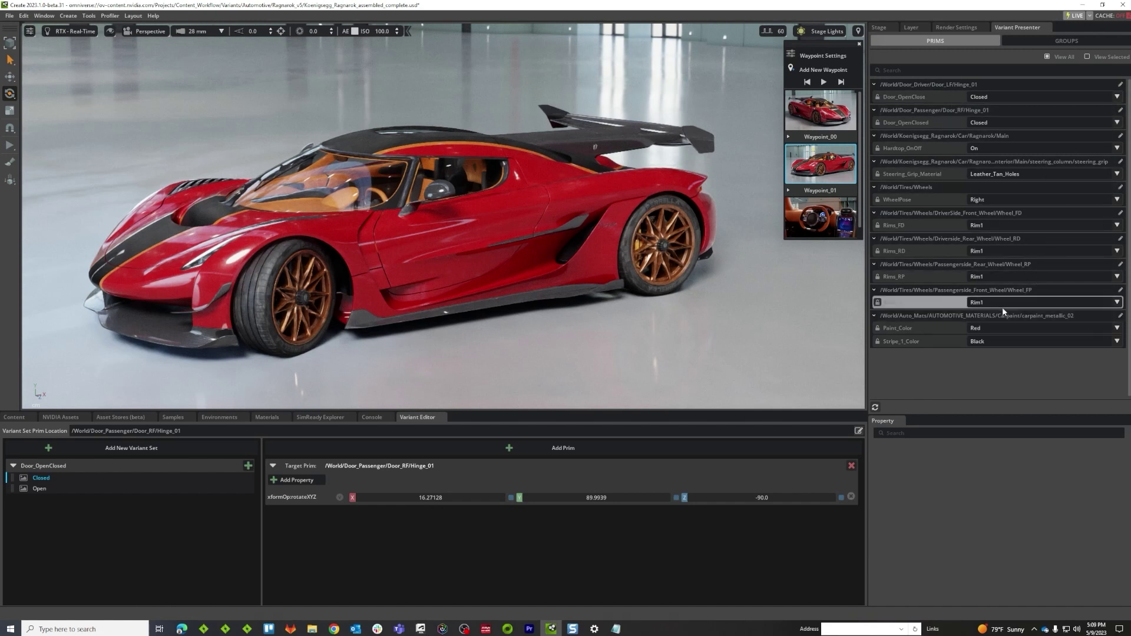
Change the viewport selection mode, pick the driver-side front wheel, and limit the Variant Presenter to selected prims
left_click(12, 46)
left_click(37, 139)
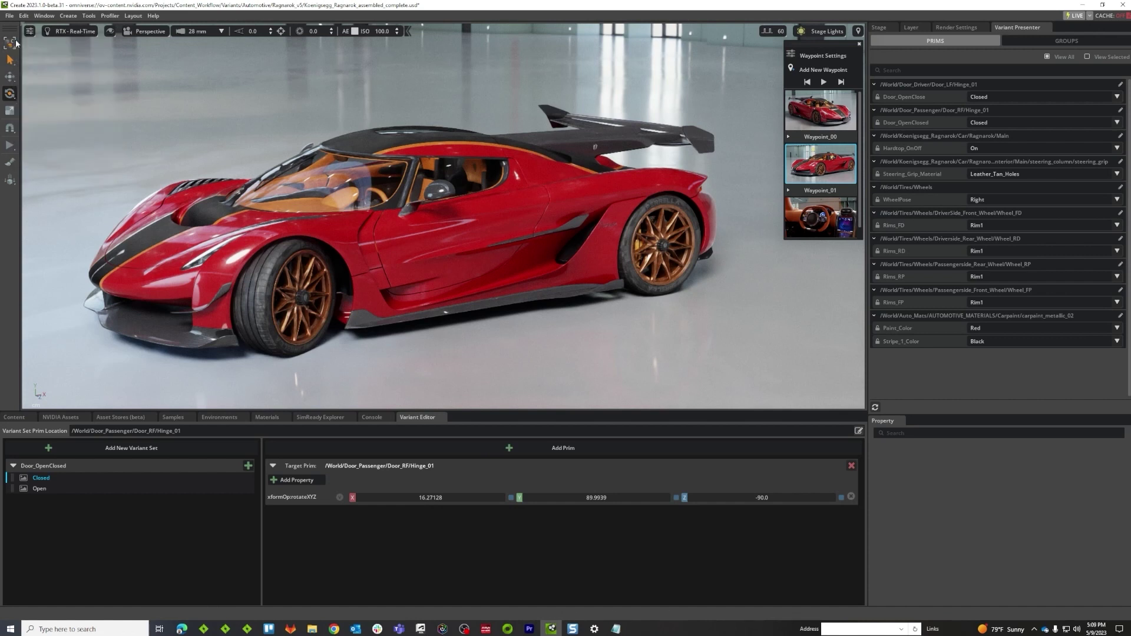
left_click(299, 271)
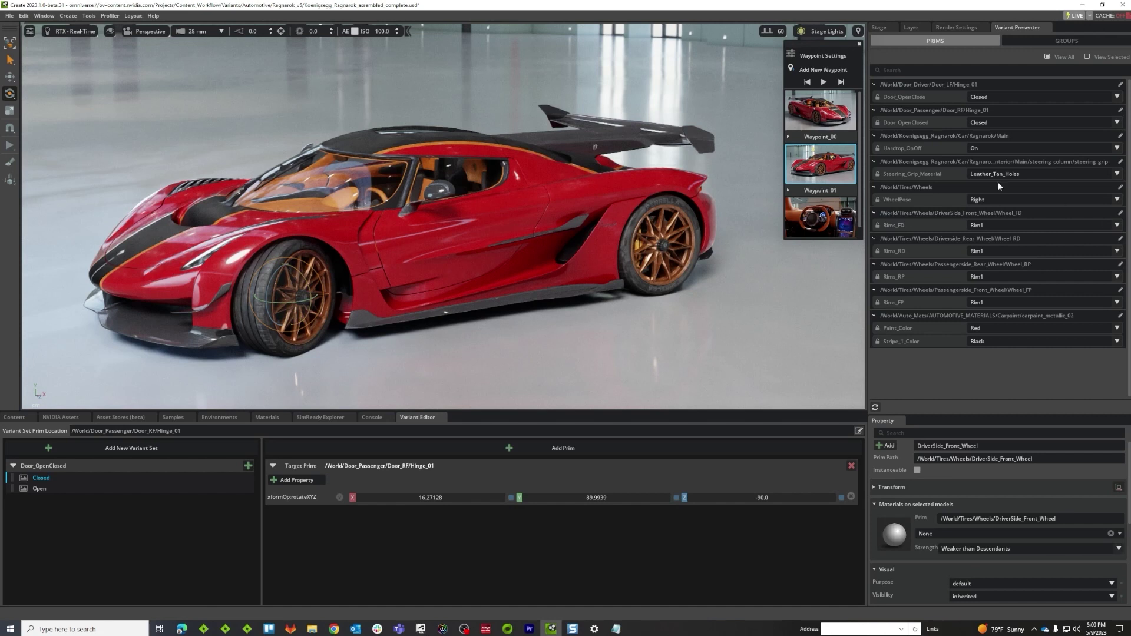
left_click(1089, 57)
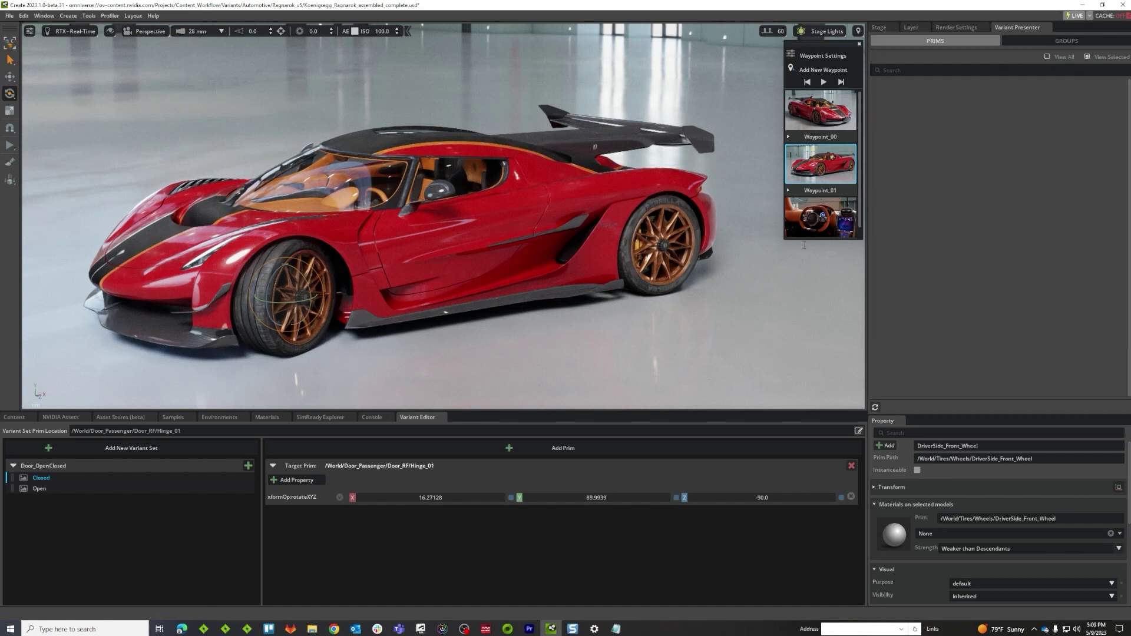
Examine the driver-side rear wheel's variants using subcomponent selection, and restore the list of all variants
left_click(672, 231)
left_click(9, 43)
left_click(37, 152)
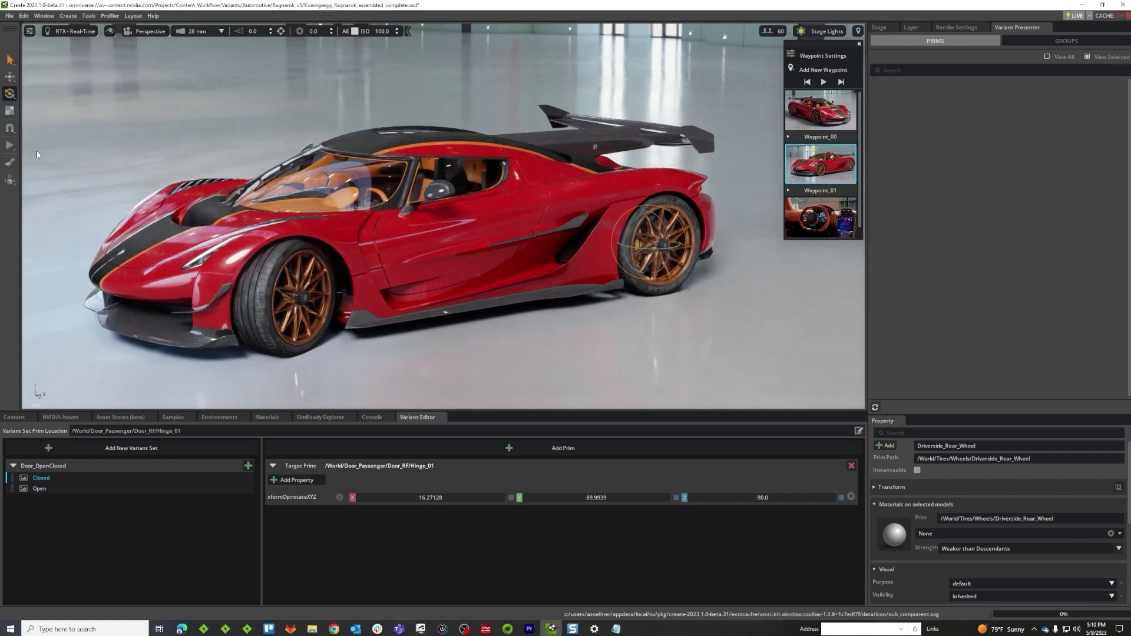
left_click(692, 247)
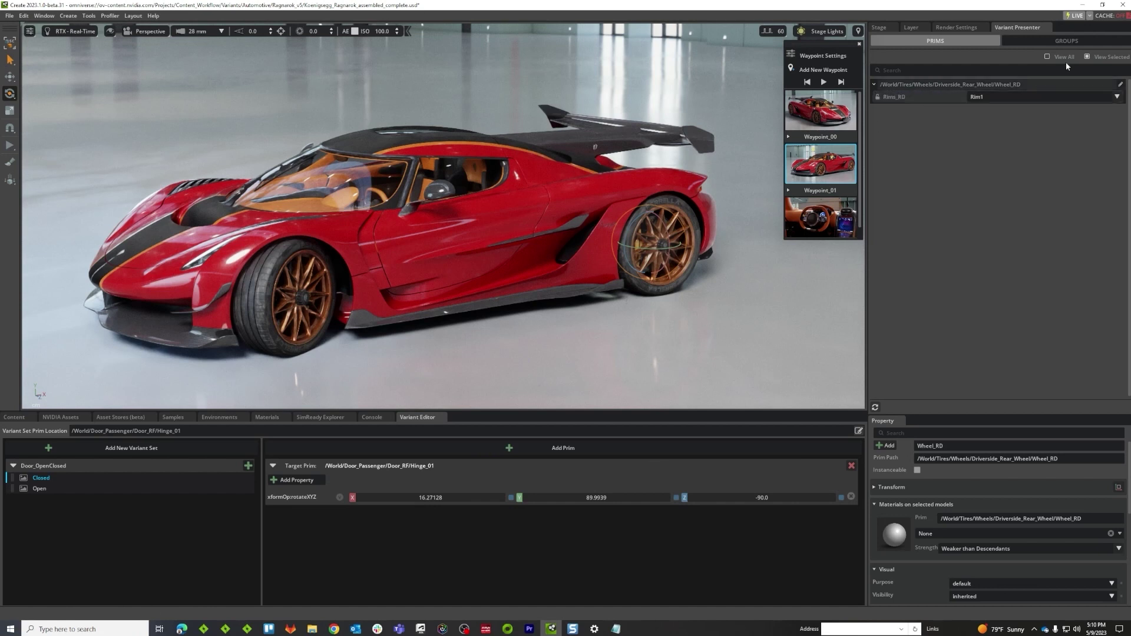
left_click(1048, 58)
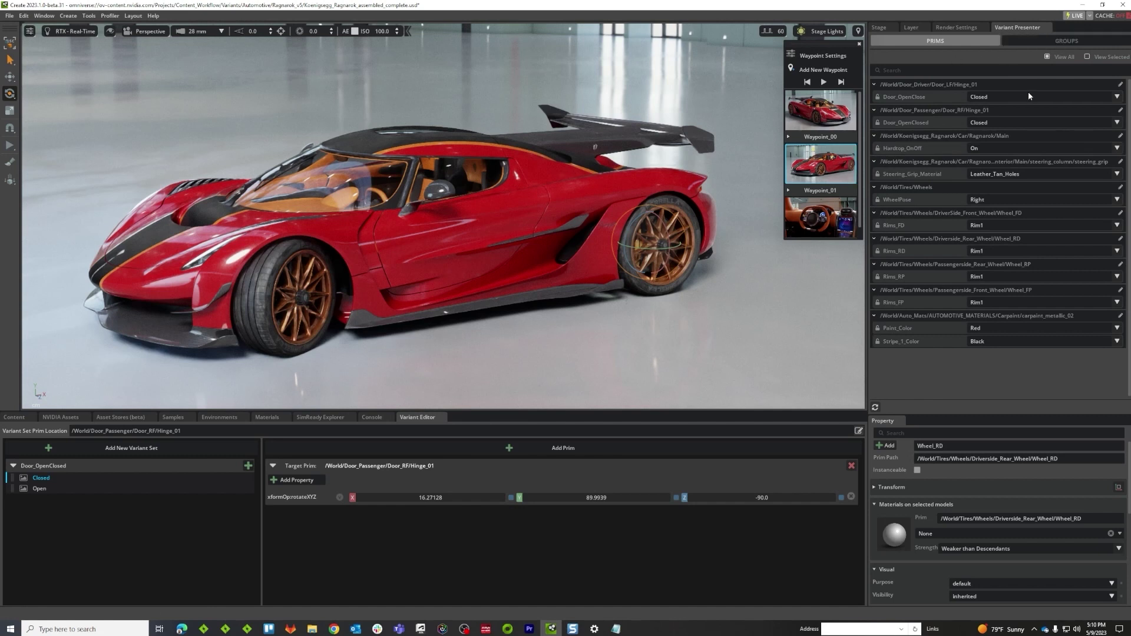
Create a variant group from the four rim variants: Rims_FD, Rims_RD, Rims_RP and Rims_FP
left_click(1030, 42)
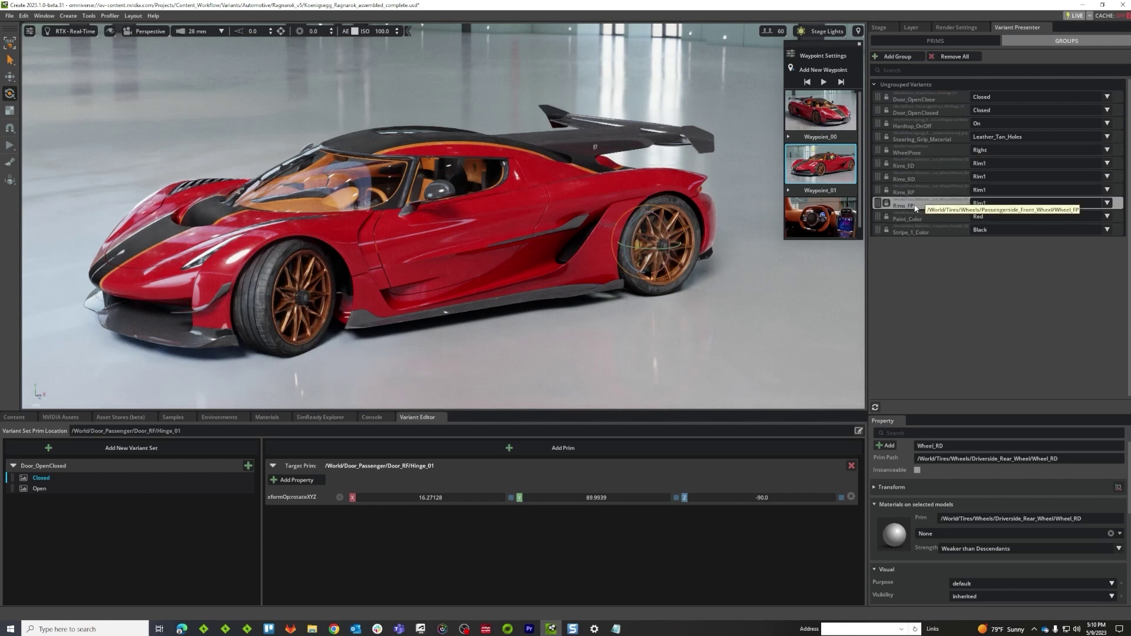
left_click(901, 163, "shift")
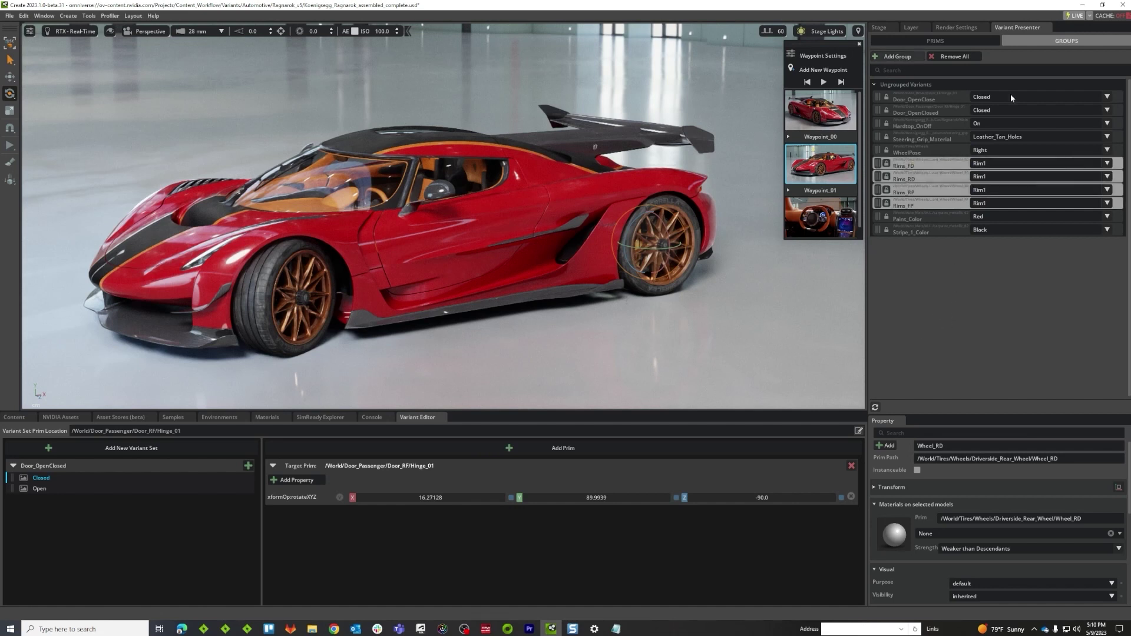
left_click(884, 56)
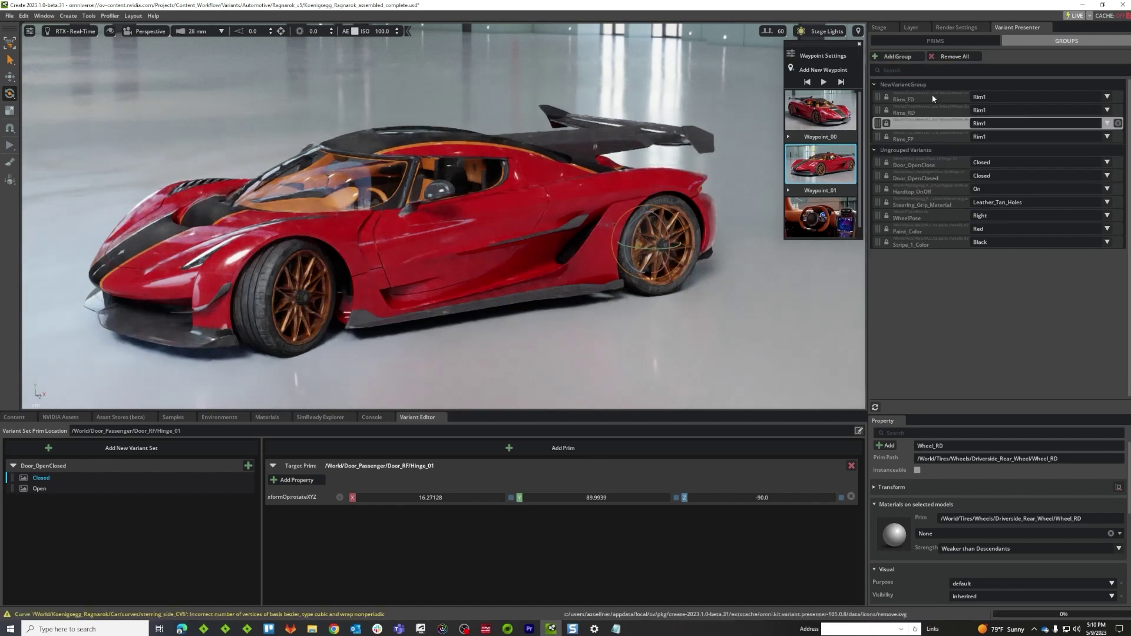
Rename the group containing the four rim variants as Wheels
right_click(897, 86)
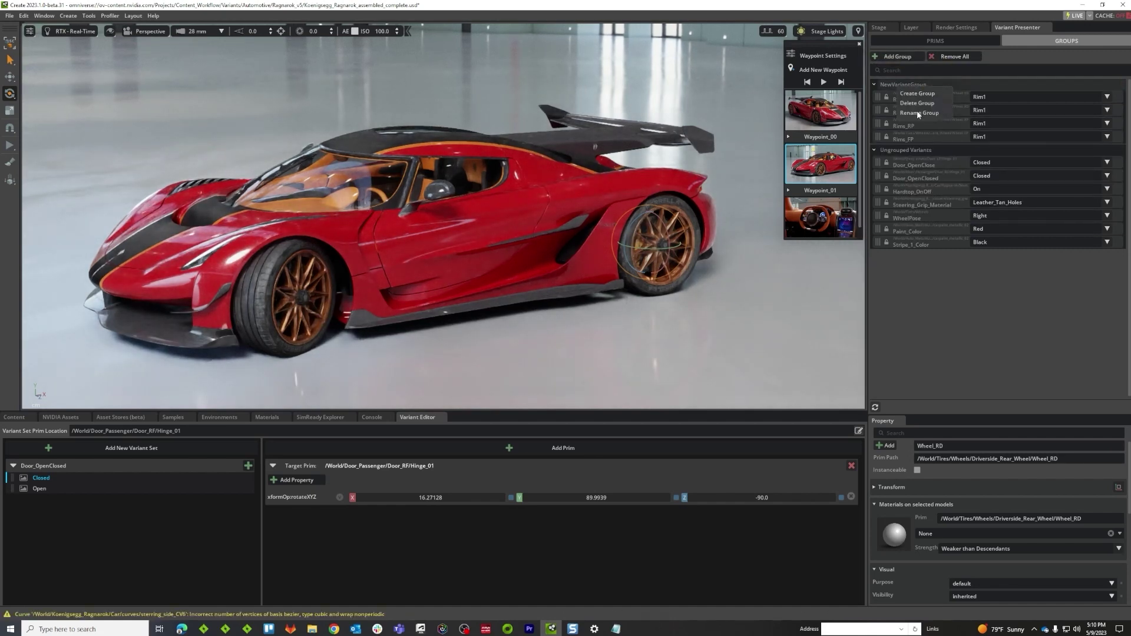
left_click(917, 104)
left_click_drag(580, 314, 519, 314)
type("Wh")
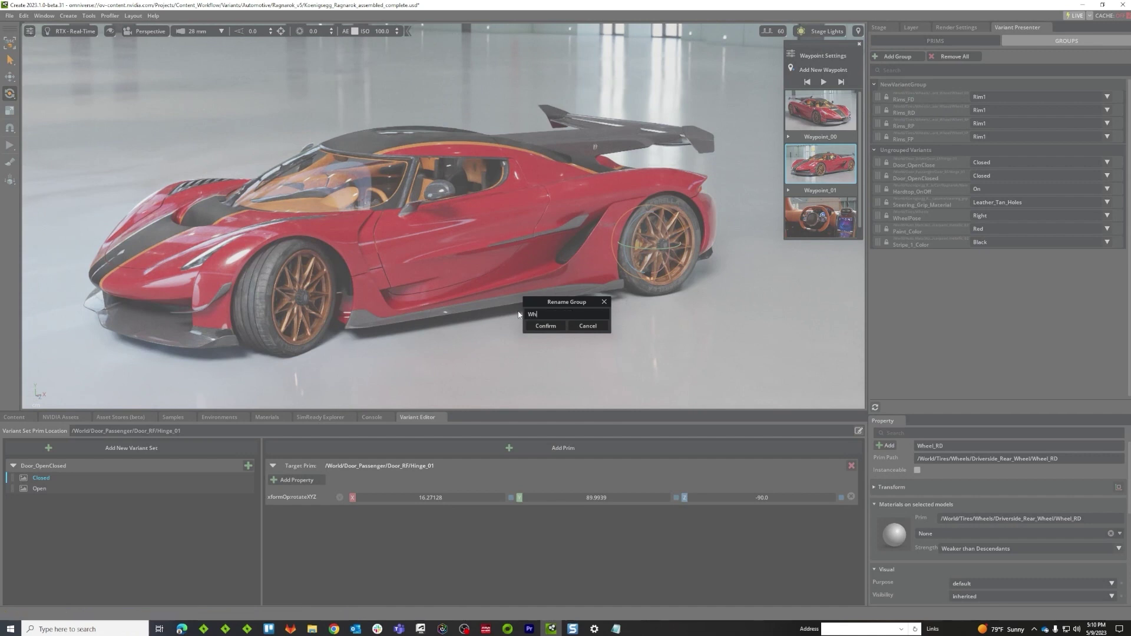
type("eels")
left_click(545, 327)
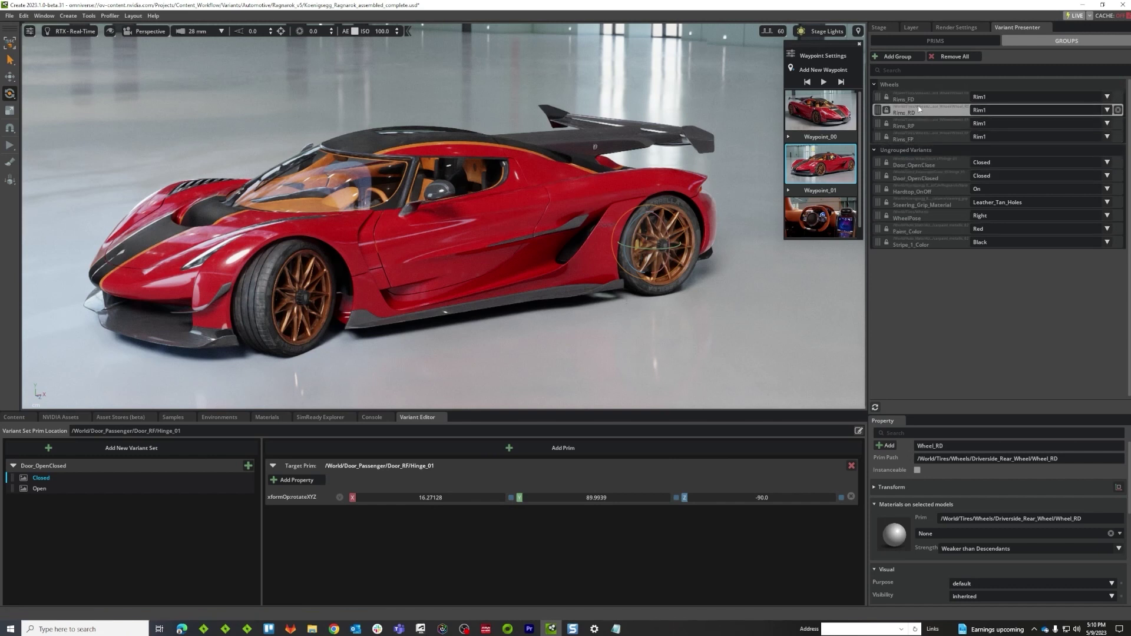
Create a second variant group from the ungrouped Door_OpenClose, Door_OpenClosed and Hardtop_OnOff variants
left_click(873, 149)
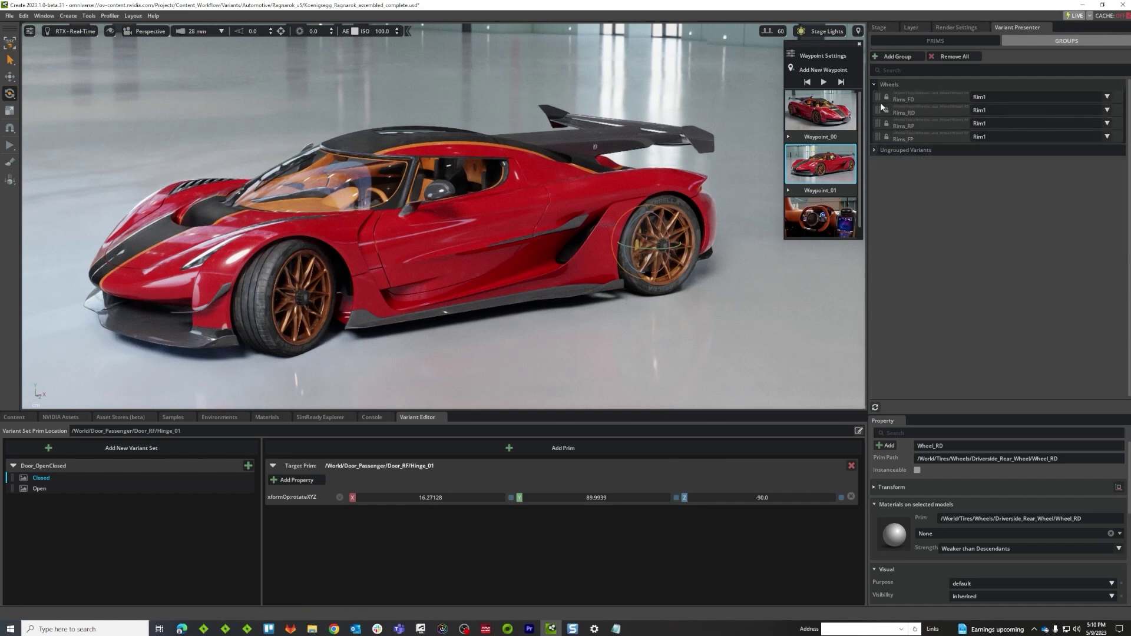
left_click(873, 150)
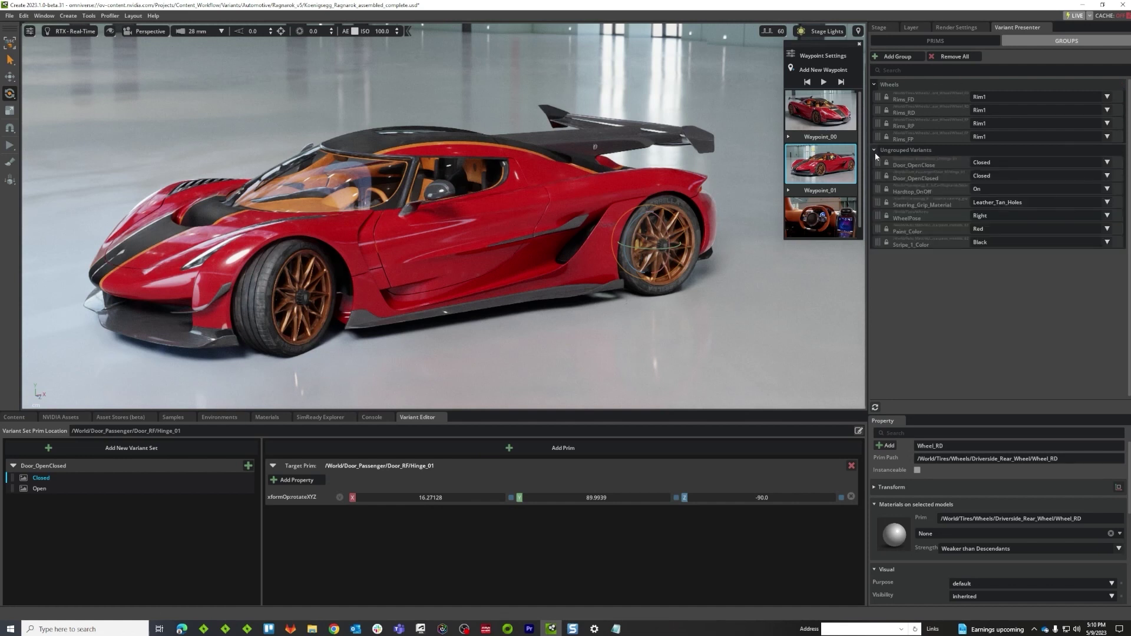
right_click(944, 170)
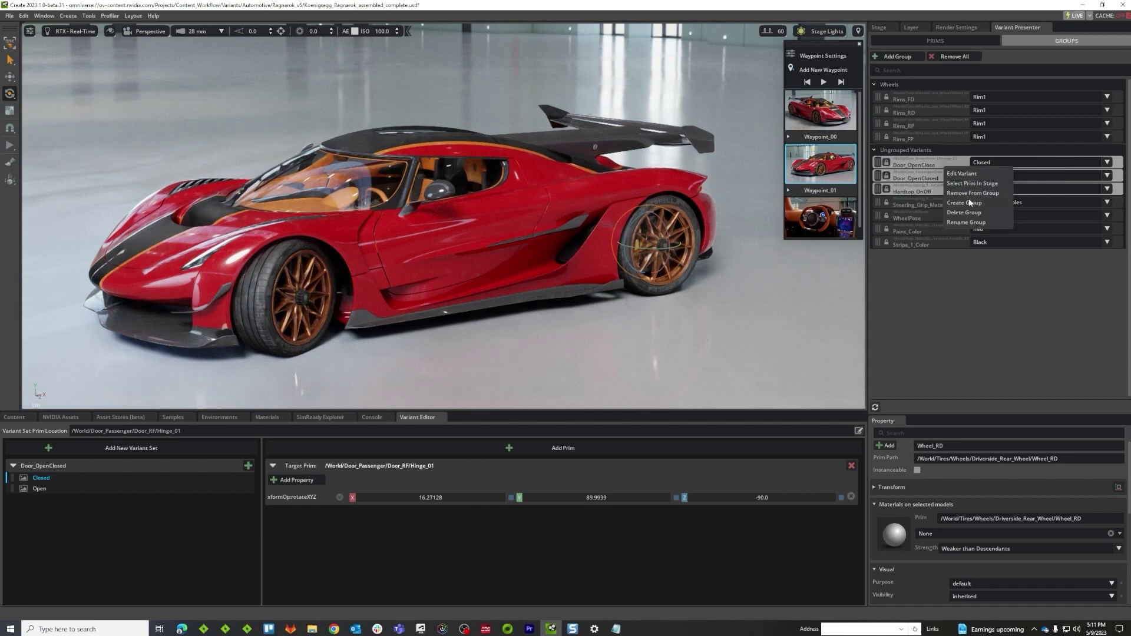
left_click(964, 203)
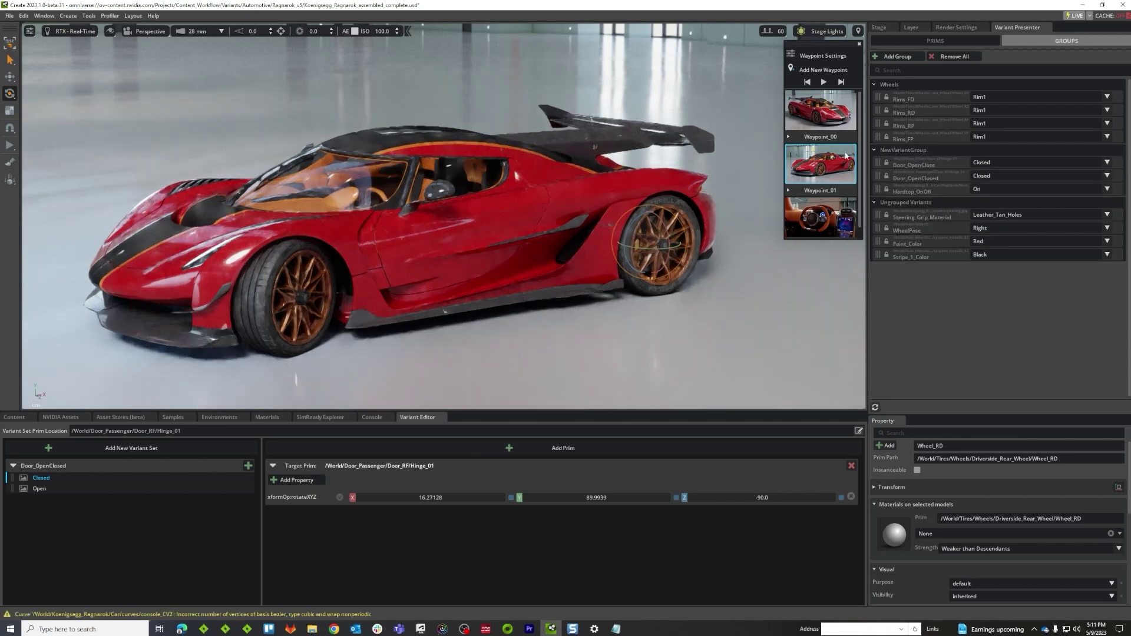
Rename the group containing the door and hardtop variants as Exterior_Options
right_click(905, 151)
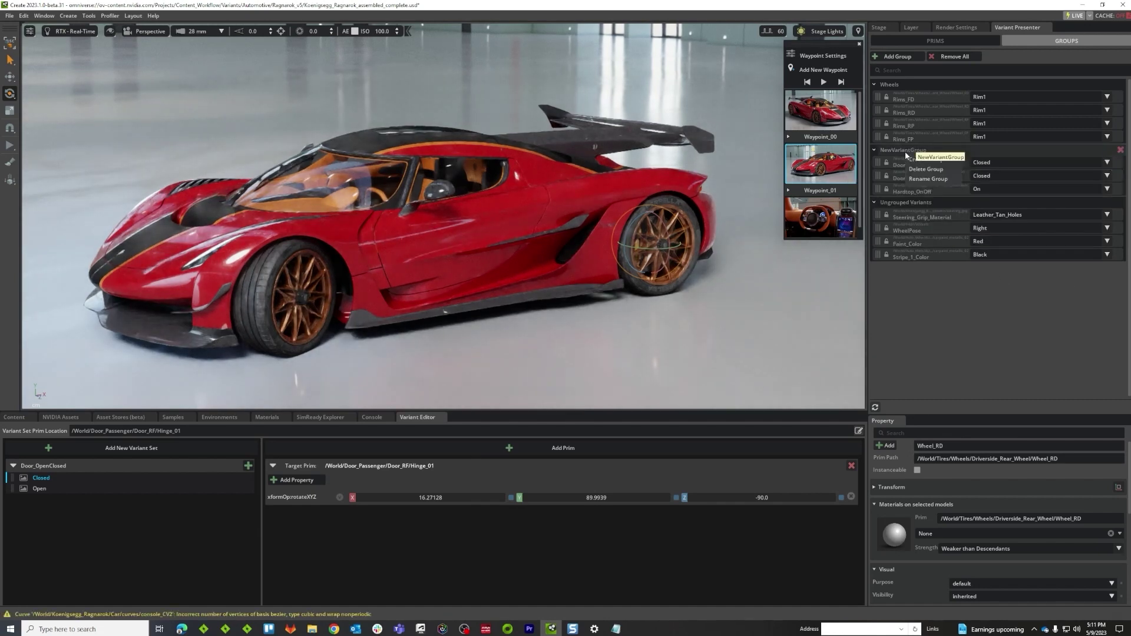
left_click(926, 179)
double_click(529, 314)
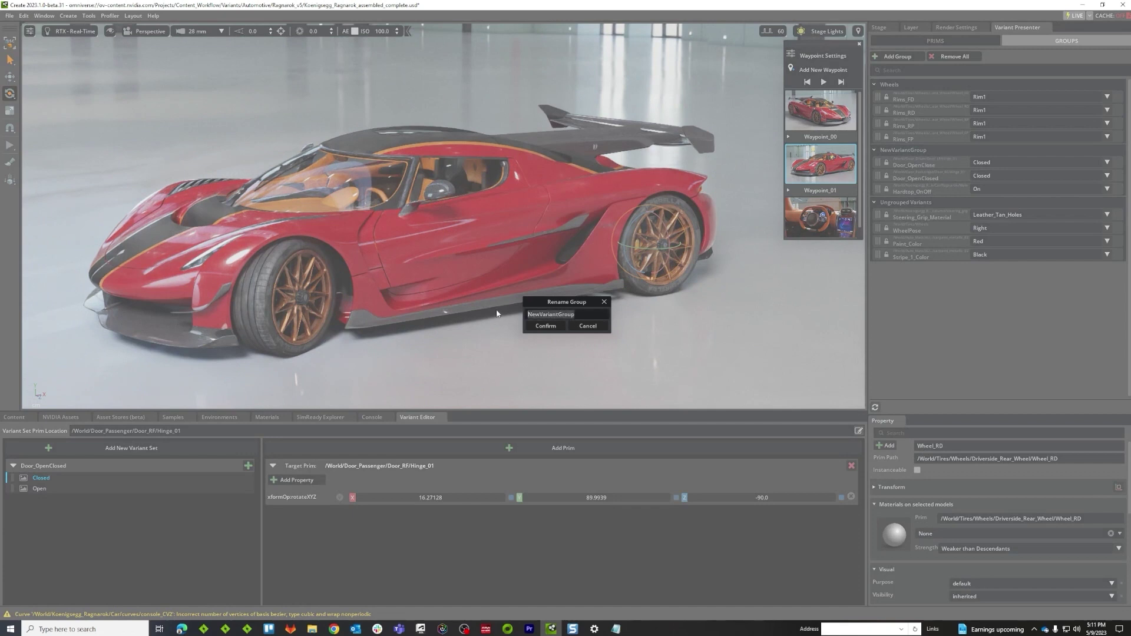
type("Exterior_Options")
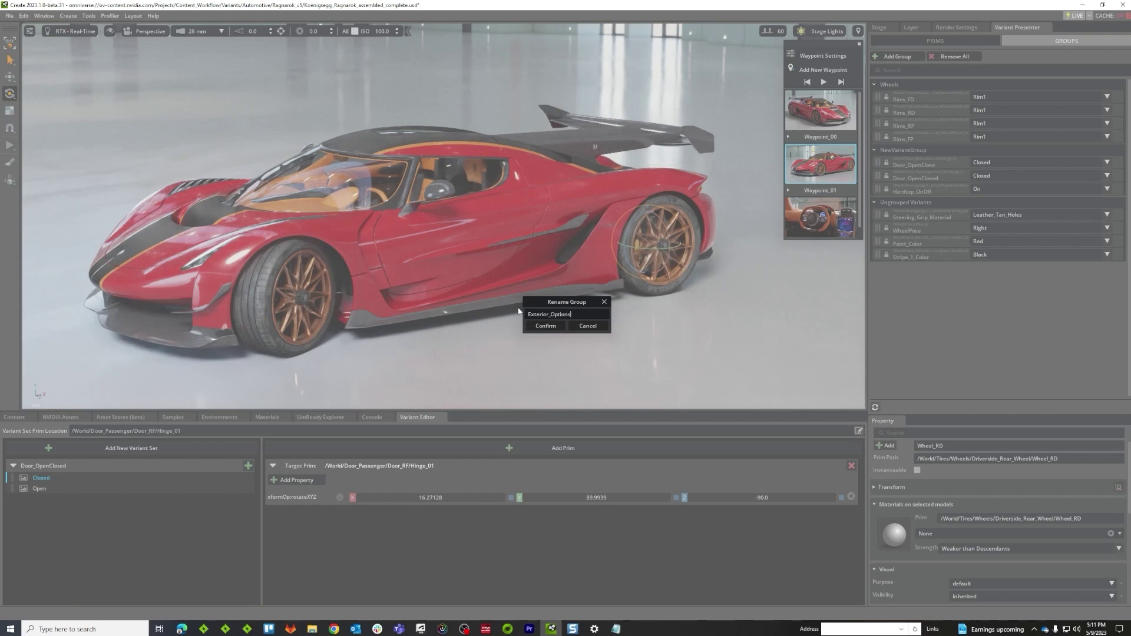
left_click(547, 328)
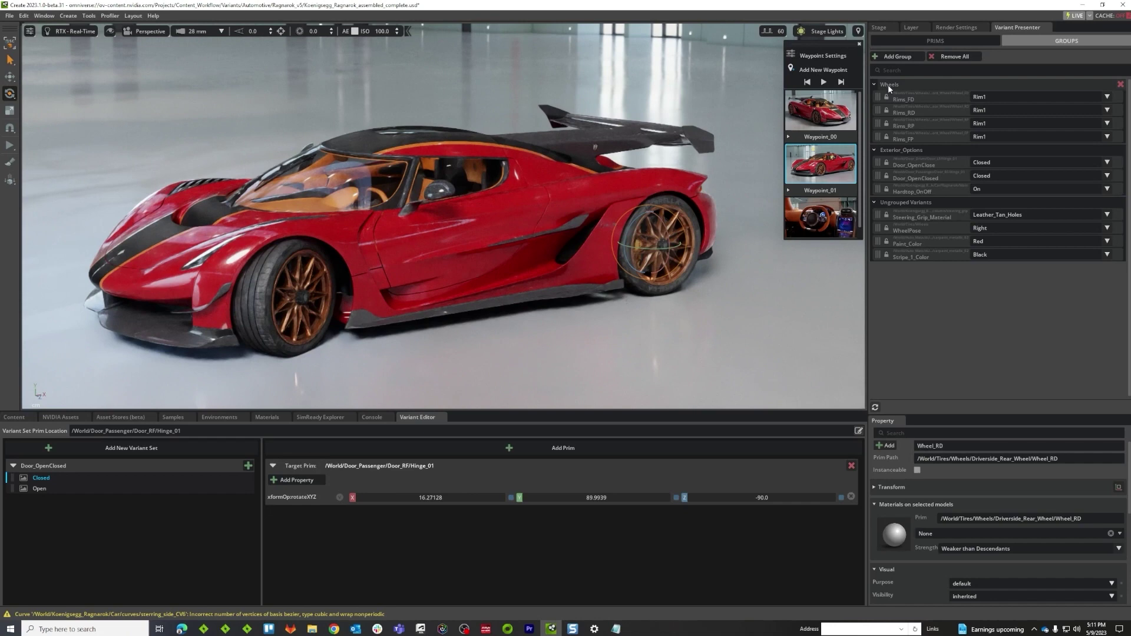
Rename the Wheels group as Wheels_Options
right_click(893, 83)
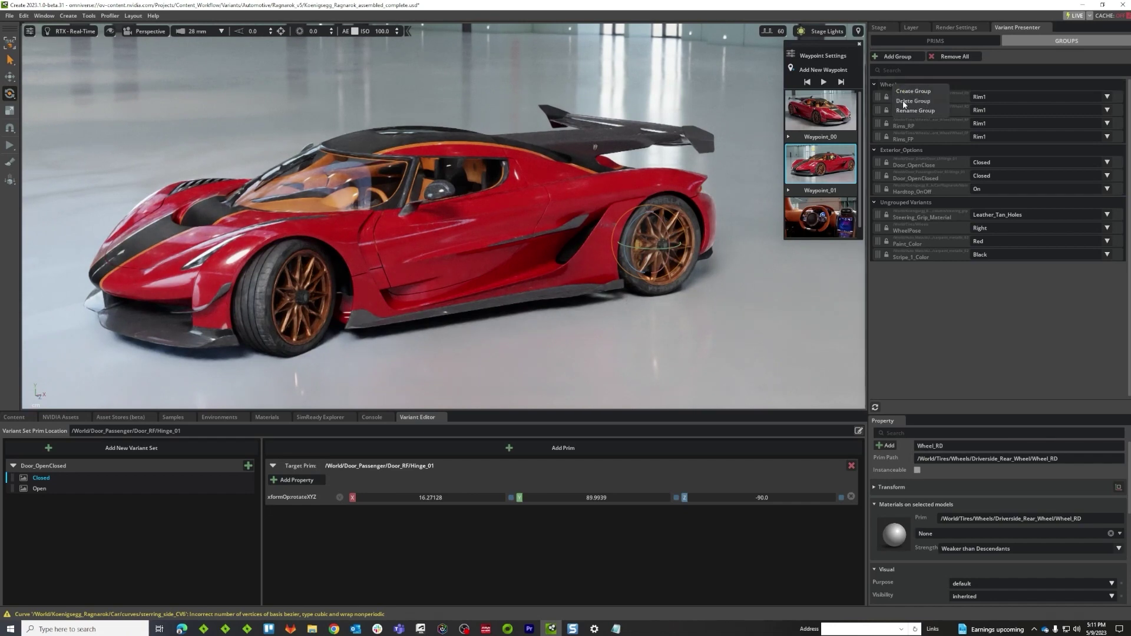
left_click(901, 110)
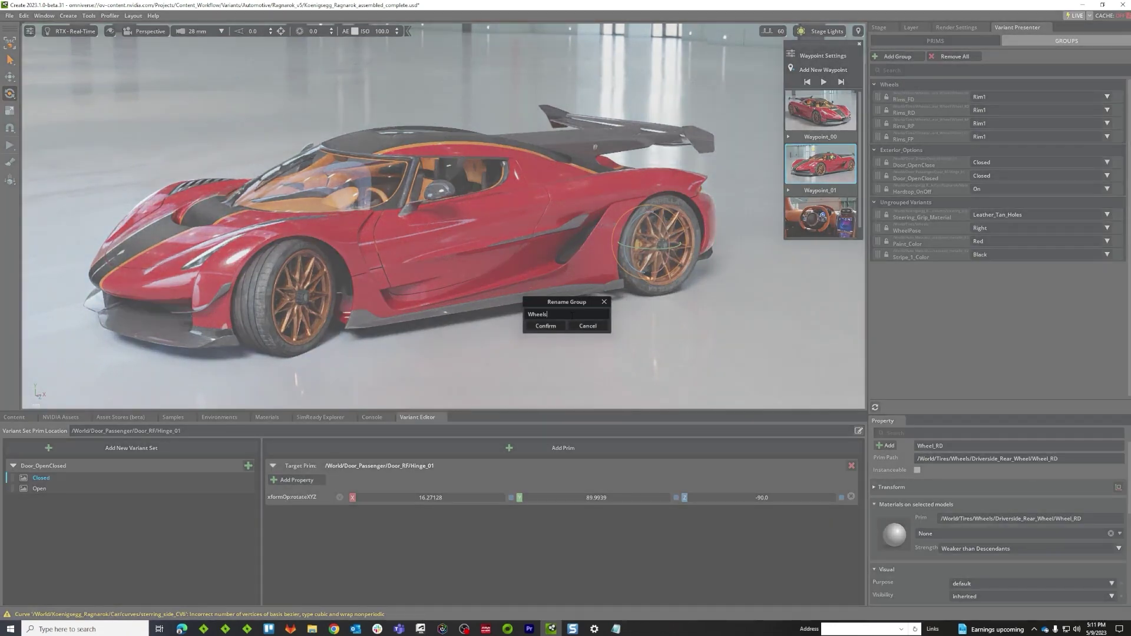
type("_Options")
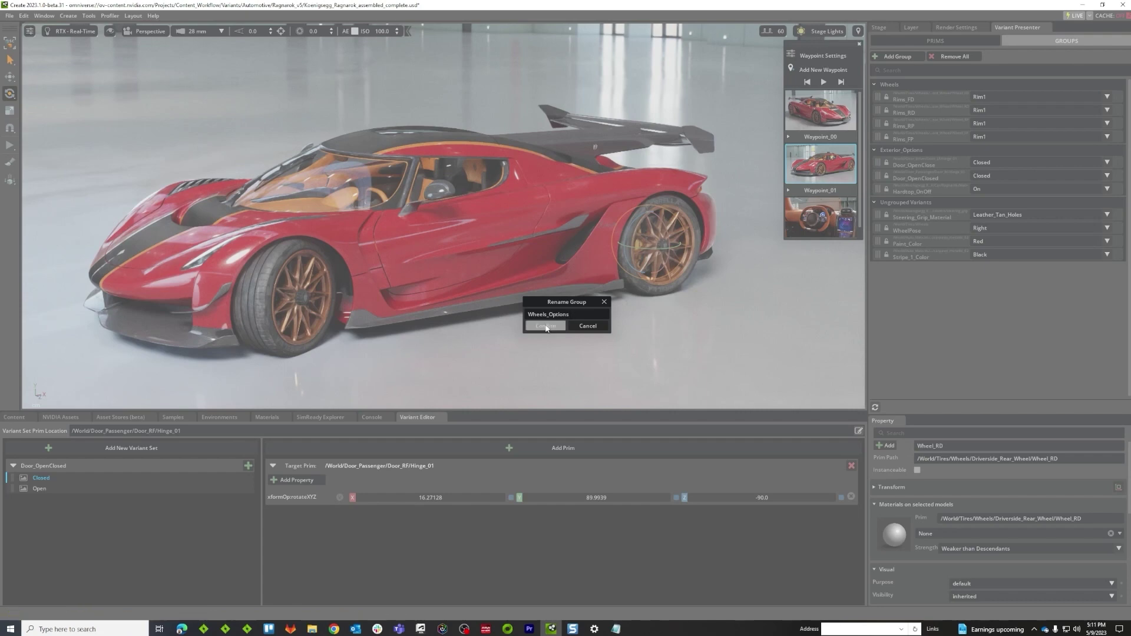
key("Return")
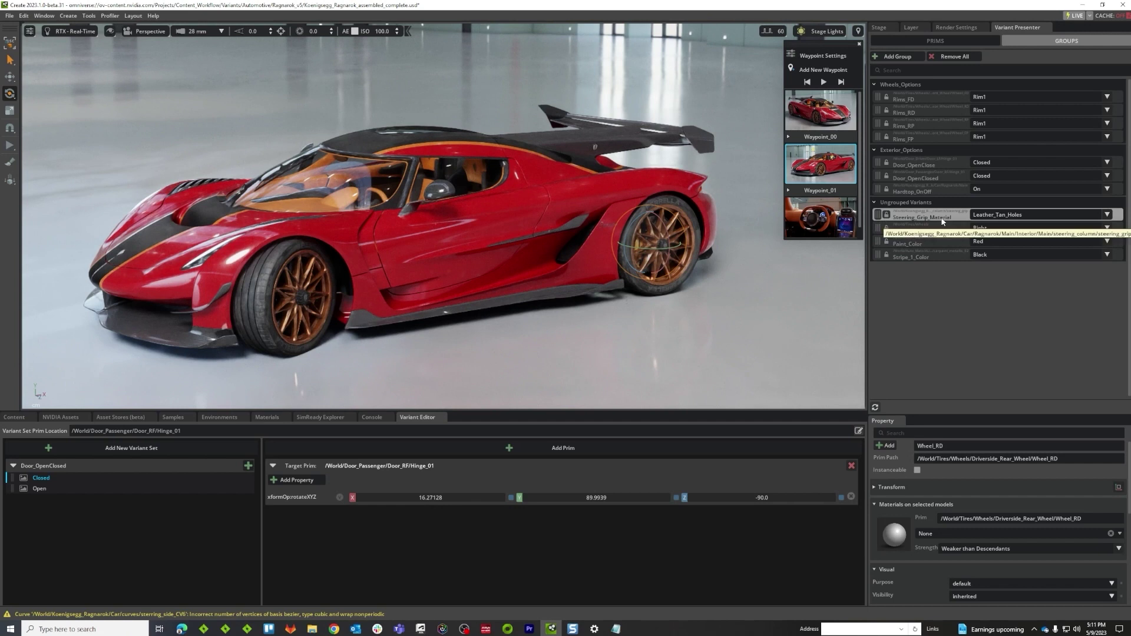
Create a new variant group and move the ungrouped Steering_Grip_Material variant into it
right_click(919, 221)
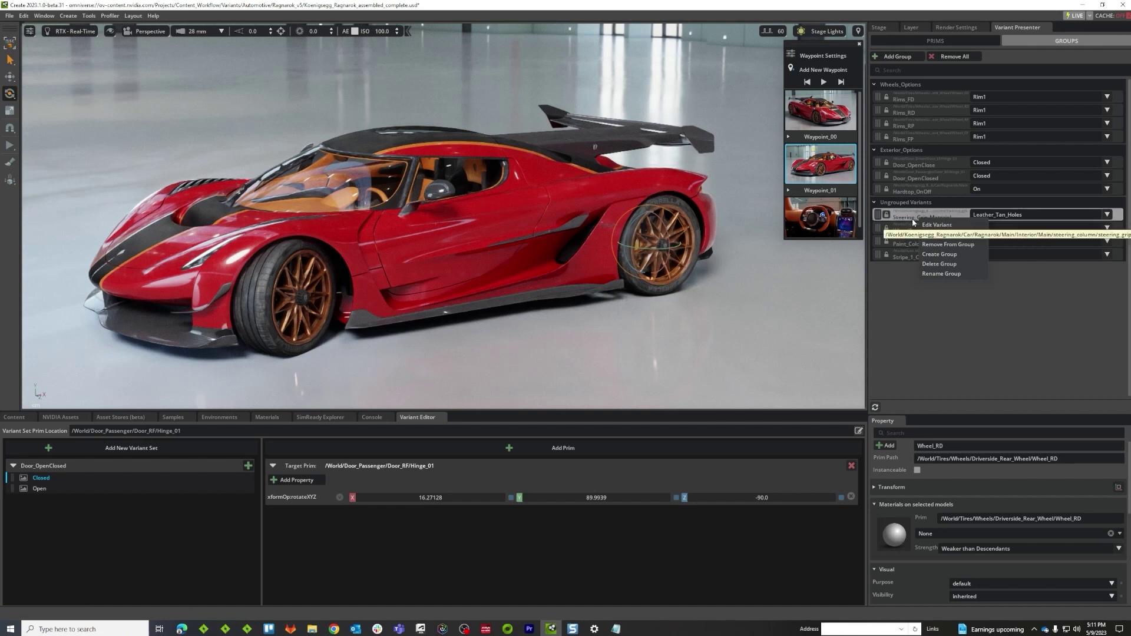
left_click(937, 254)
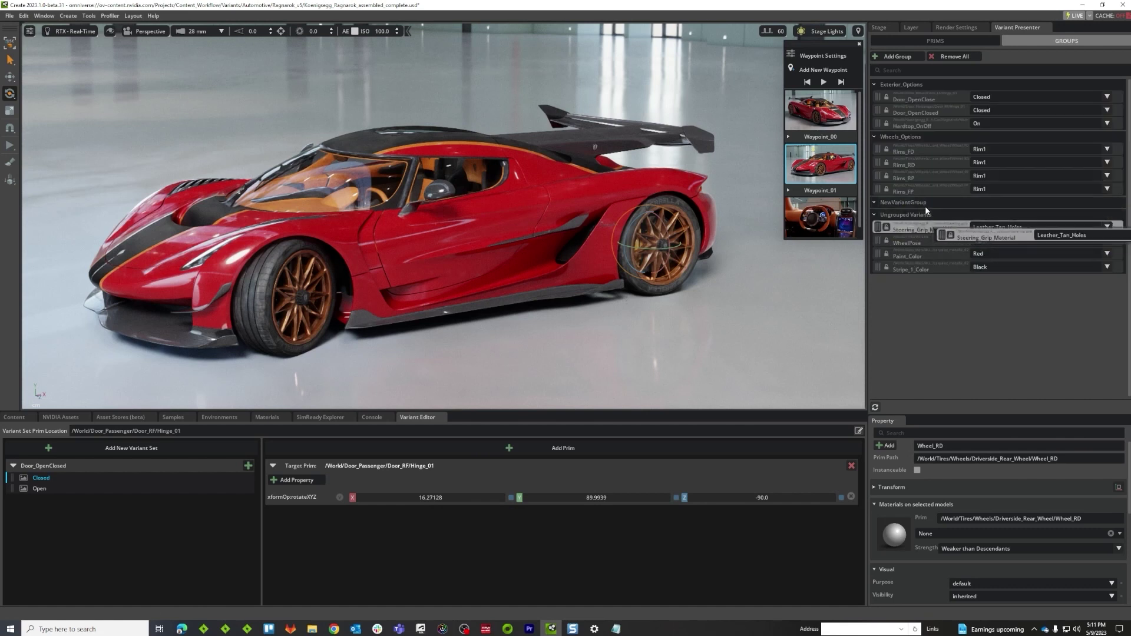
left_click_drag(957, 218, 956, 218)
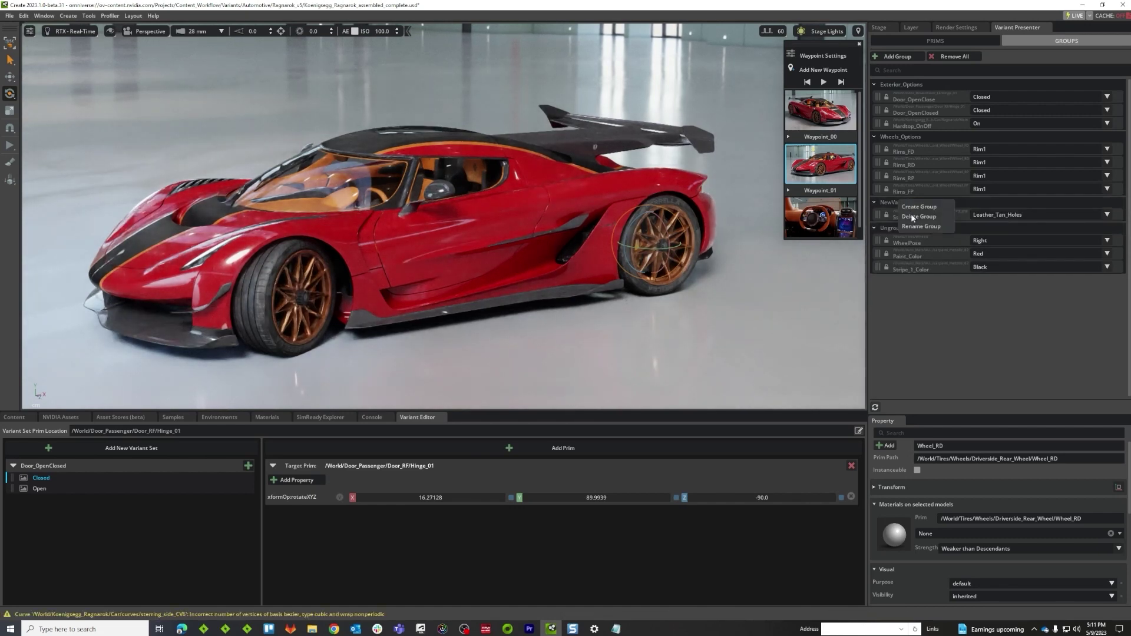
Rename the group containing the Steering_Grip_Material variant as Interior_Options
double_click(902, 202)
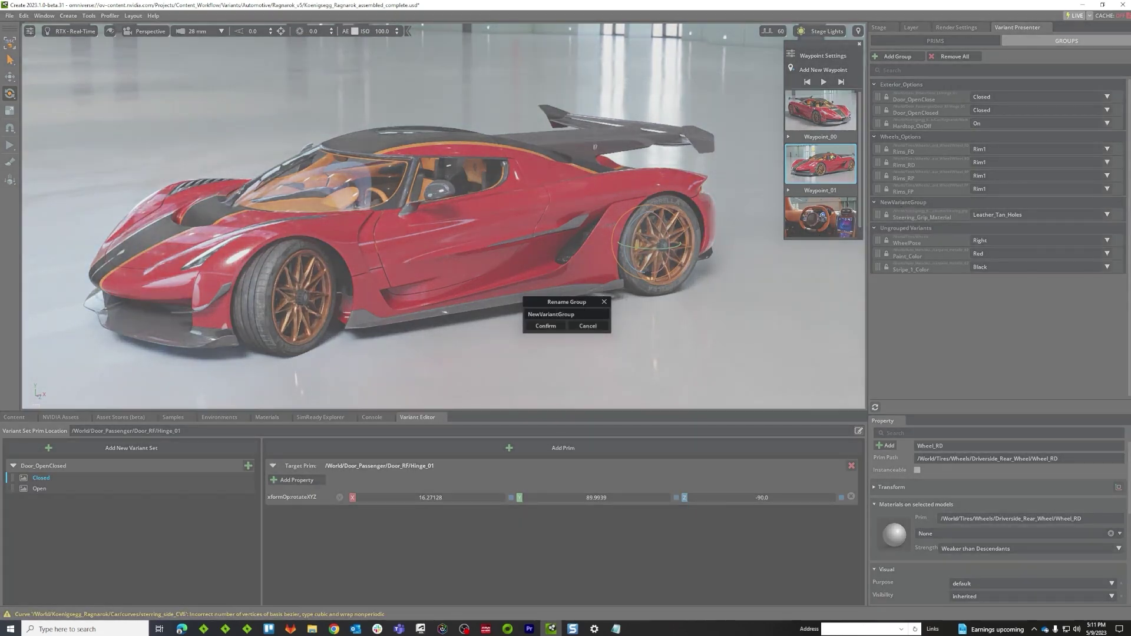
type("Interior_Options")
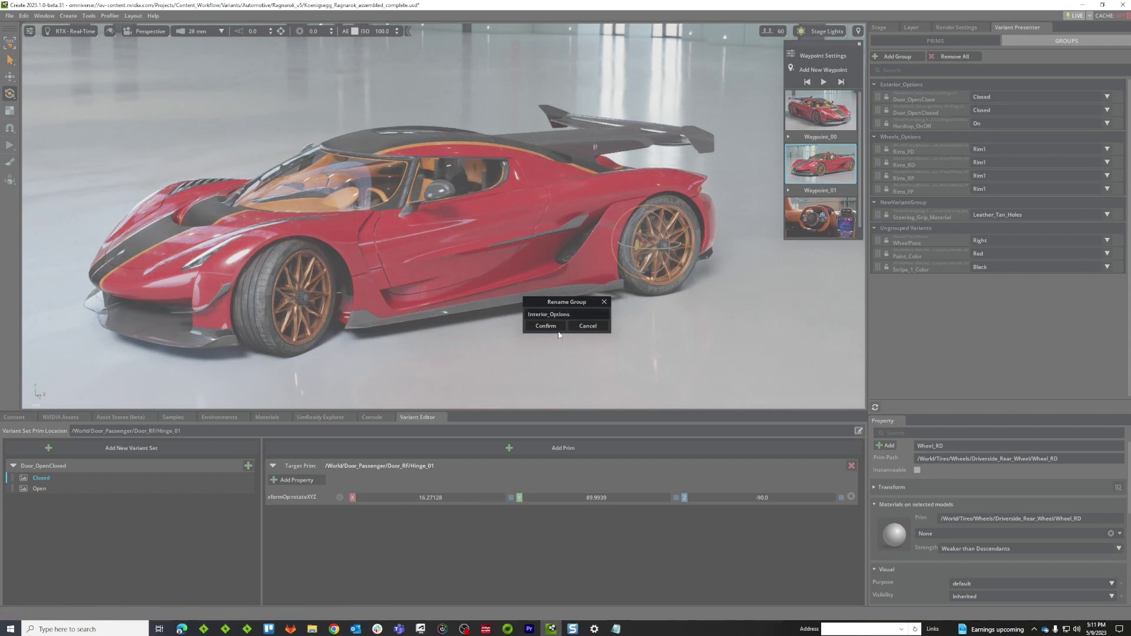
left_click(552, 327)
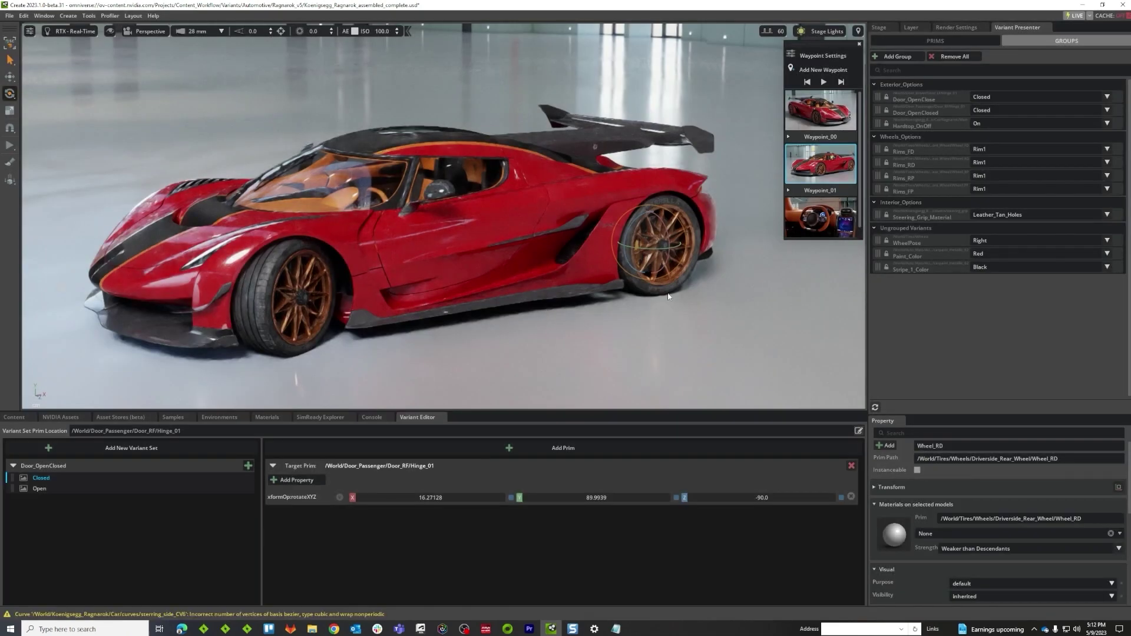
Create a variant group from the ungrouped Paint_Color and Stripe_1_Color variants
left_click(939, 252, "ctrl")
right_click(934, 258)
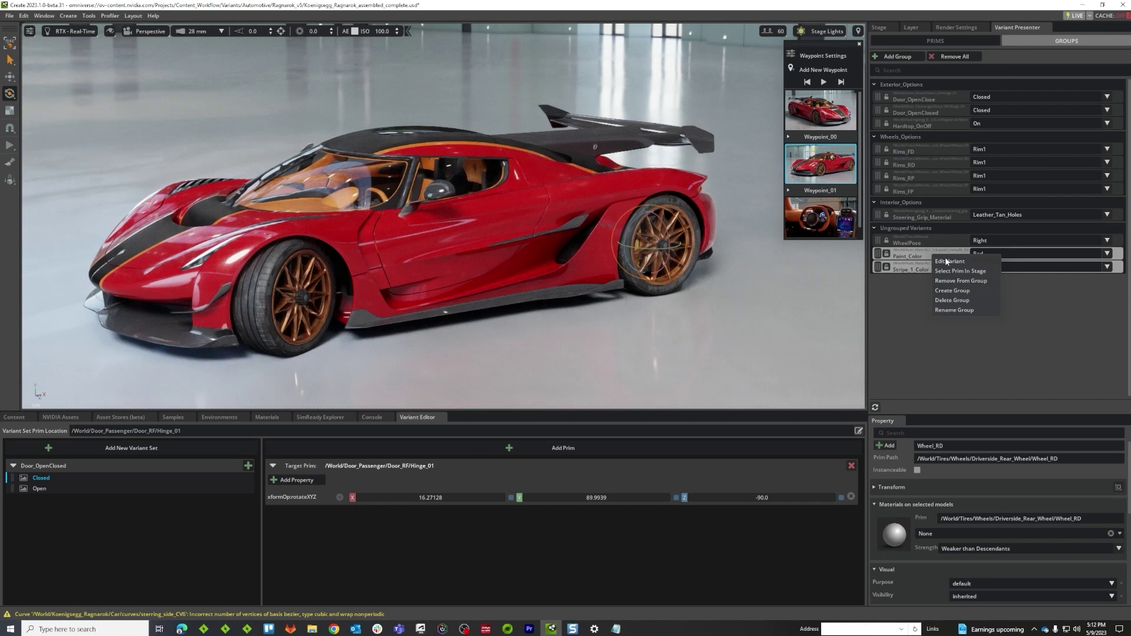
left_click(953, 290)
Rename the group containing the paint and stripe color variants as Finish_Options
right_click(915, 230)
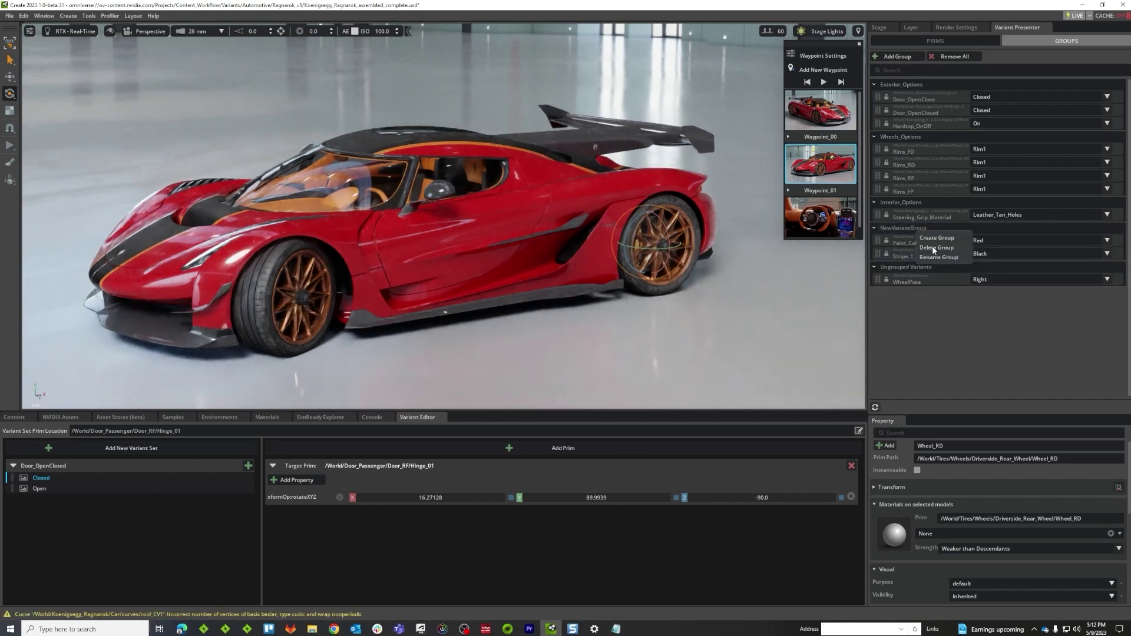
left_click(938, 258)
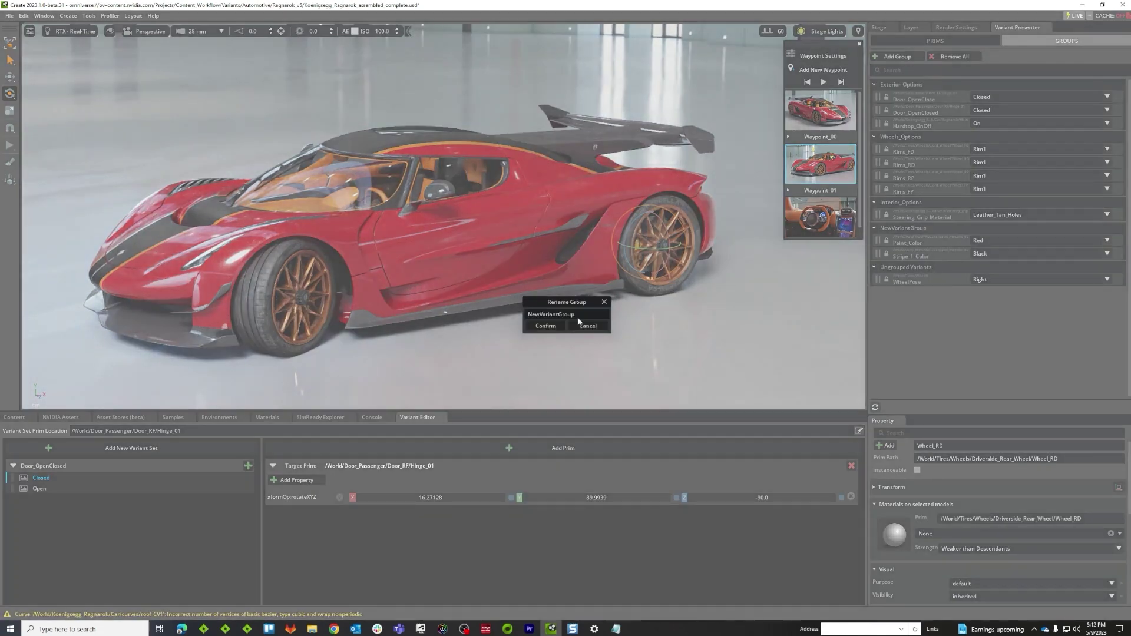
double_click(551, 314)
type("Finish_Options")
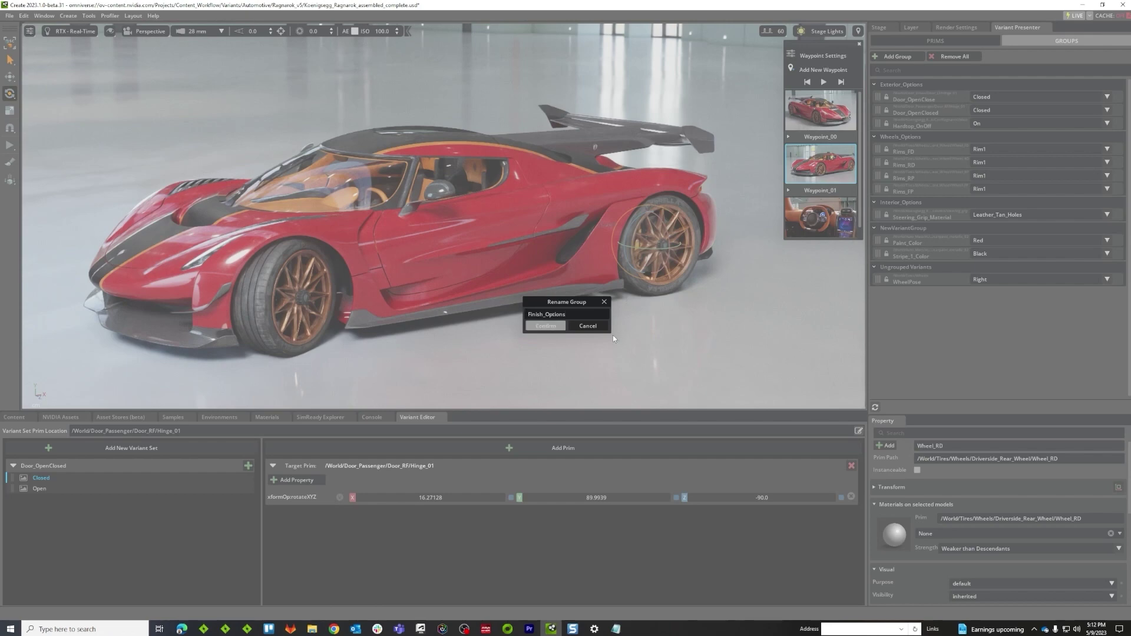
left_click(546, 326)
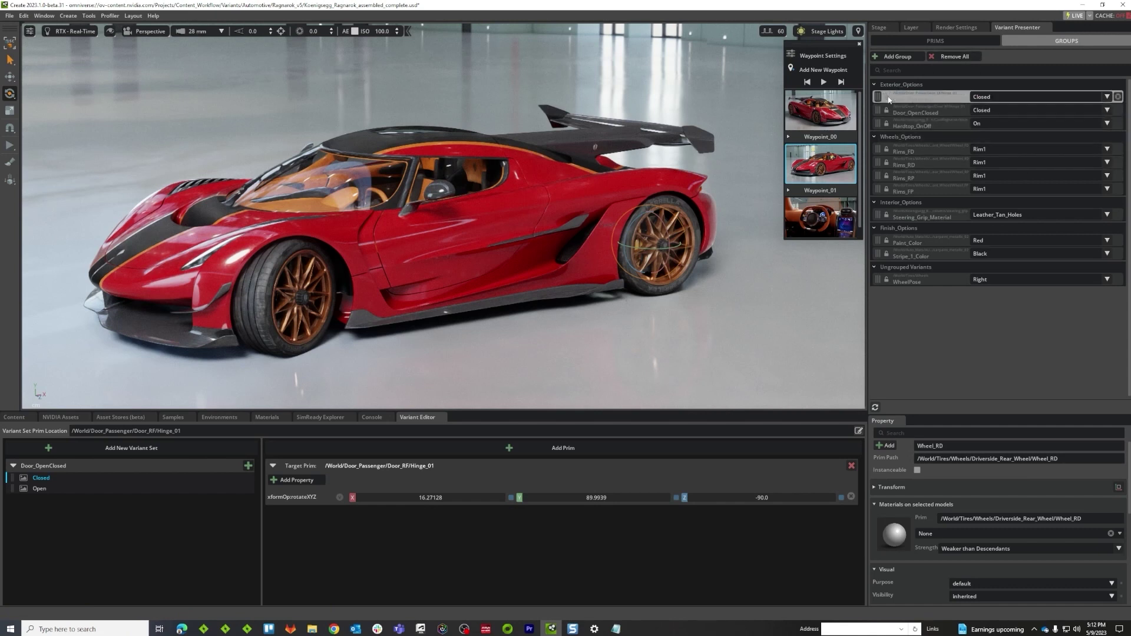
In the per-prim variant list, lock the four rim variants Rims_FP, Rims_RP, Rims_RD and Rims_FD
left_click(936, 42)
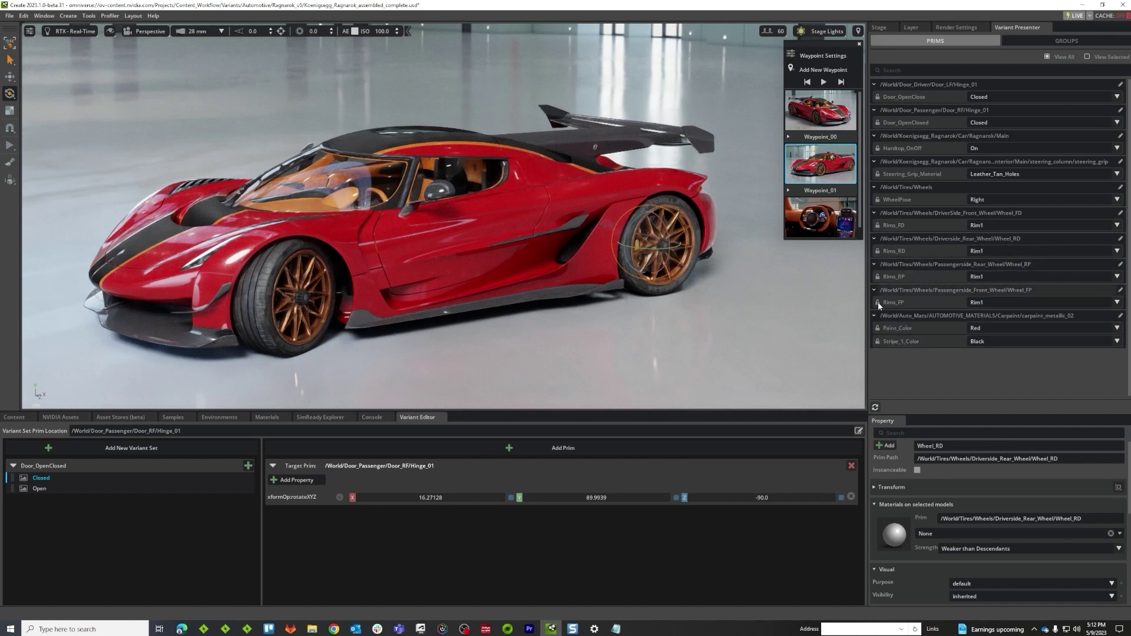
left_click(878, 277)
left_click(877, 251)
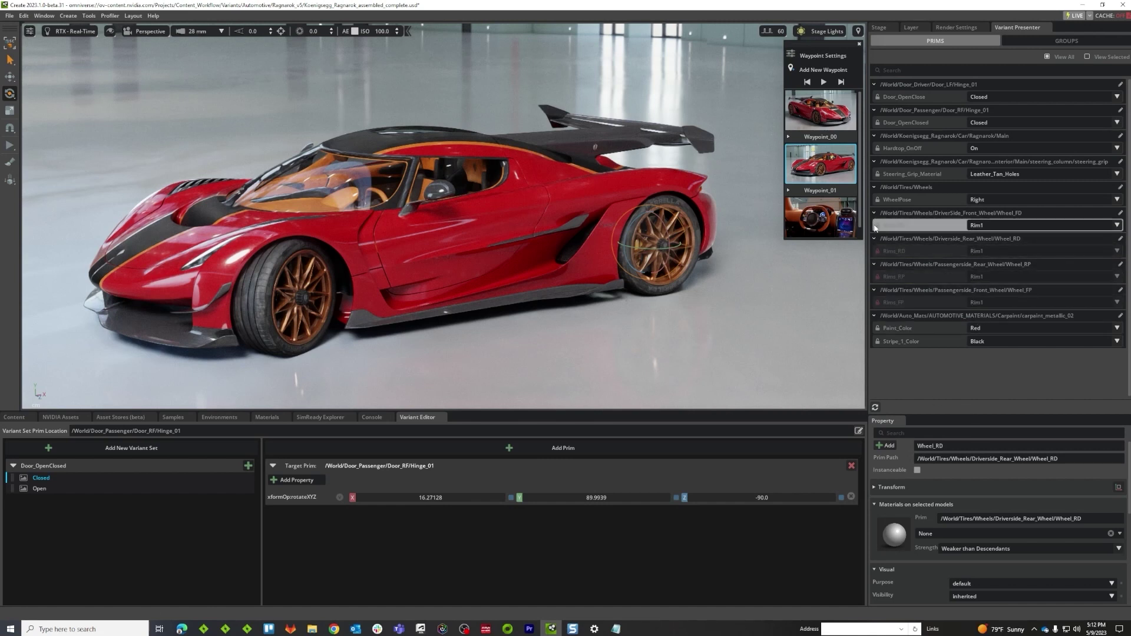
left_click(876, 226)
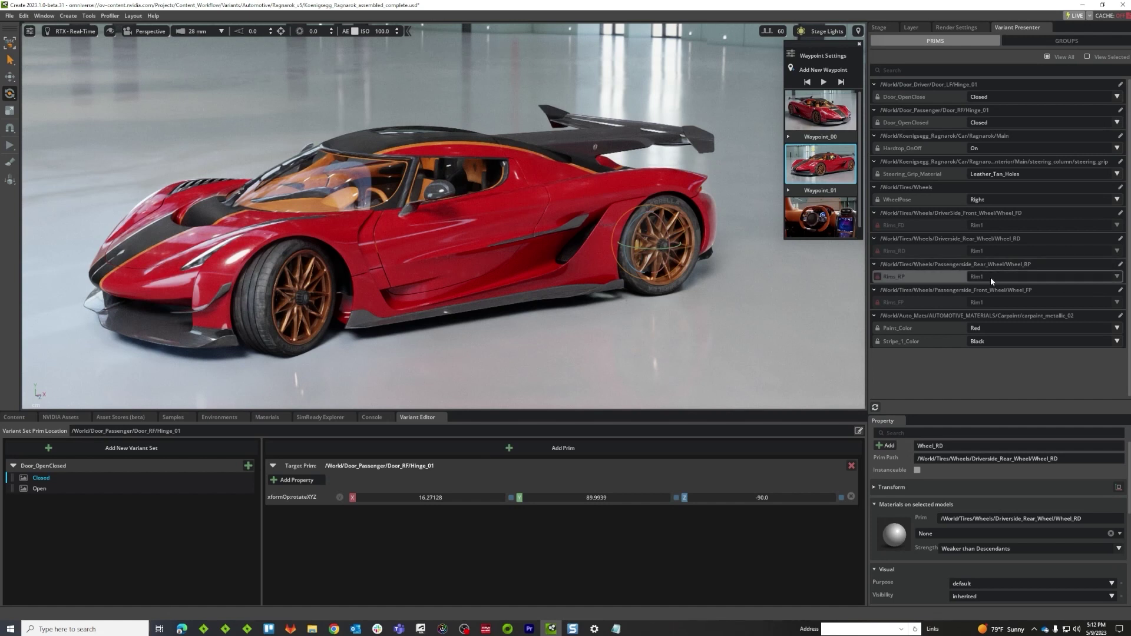
Unlock the four rim variants Rims_FP, Rims_RP, Rims_FD and Rims_RD
left_click(876, 303)
left_click(877, 277)
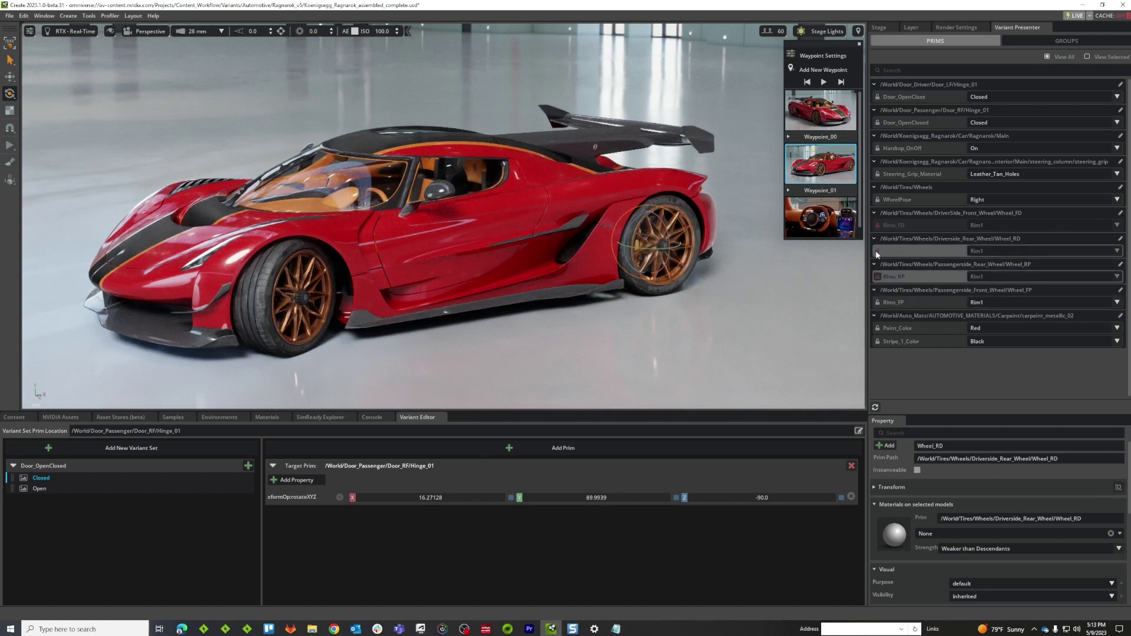
left_click(878, 225)
left_click(878, 251)
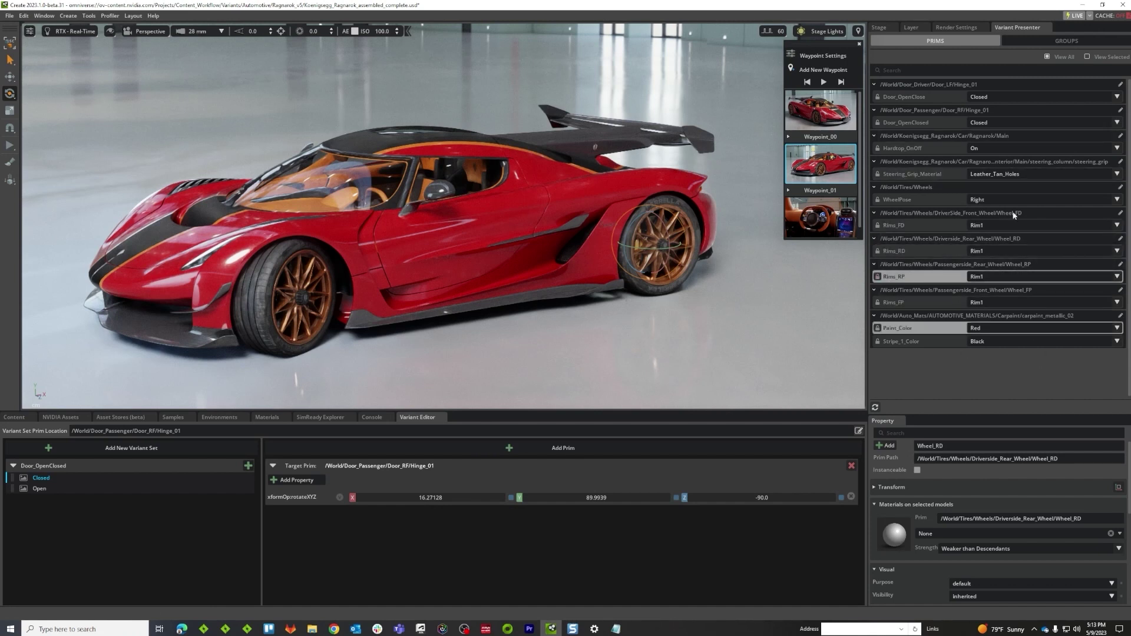
In the Exterior_Options group, set Door_OpenClose and Door_OpenClosed to Open and Hardtop_OnOff to Off
left_click(1044, 40)
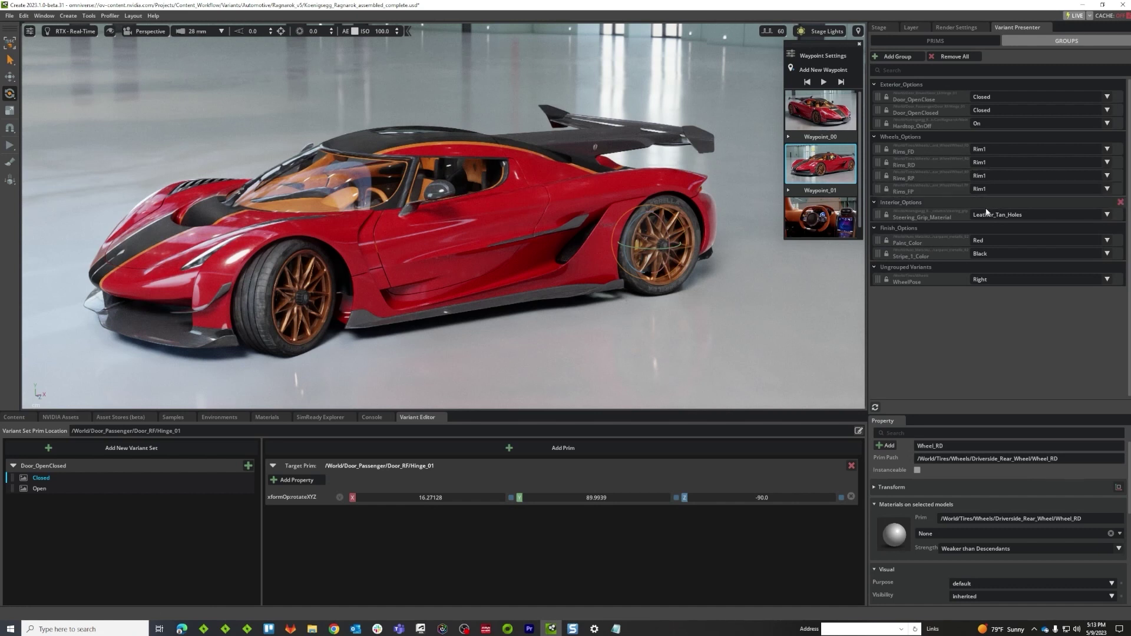
left_click(991, 97)
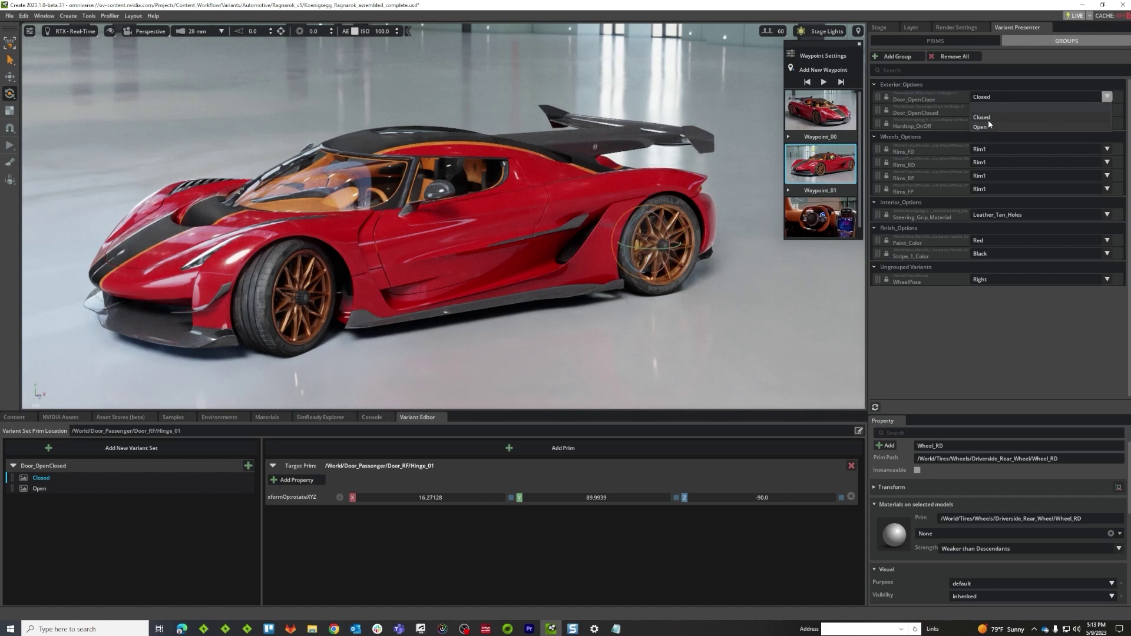
left_click(988, 123)
left_click(986, 110)
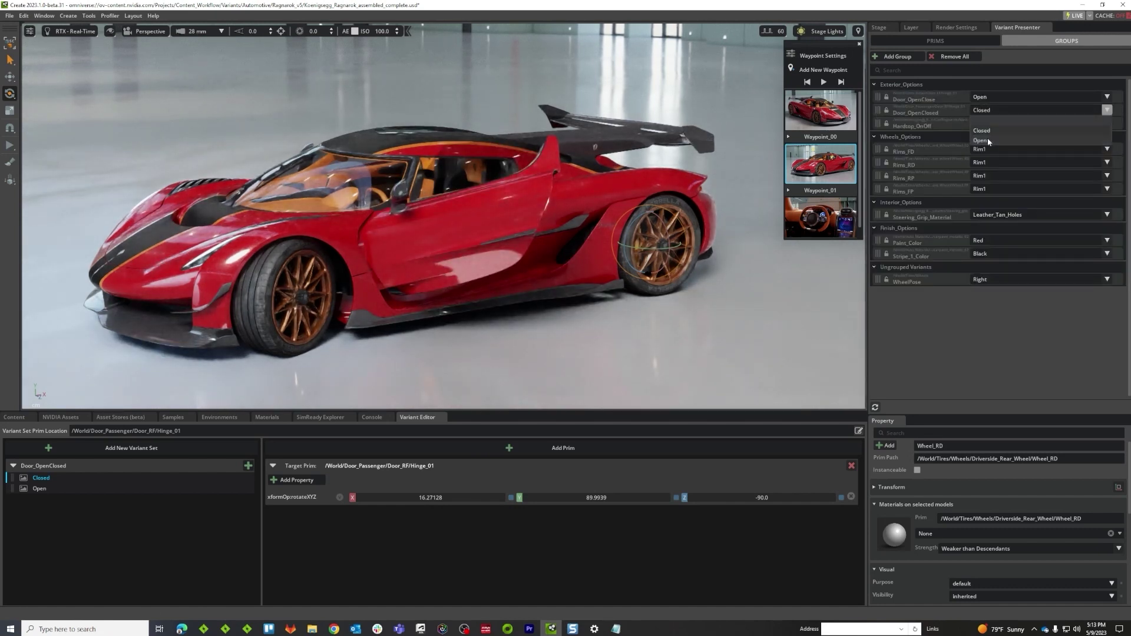
left_click(988, 138)
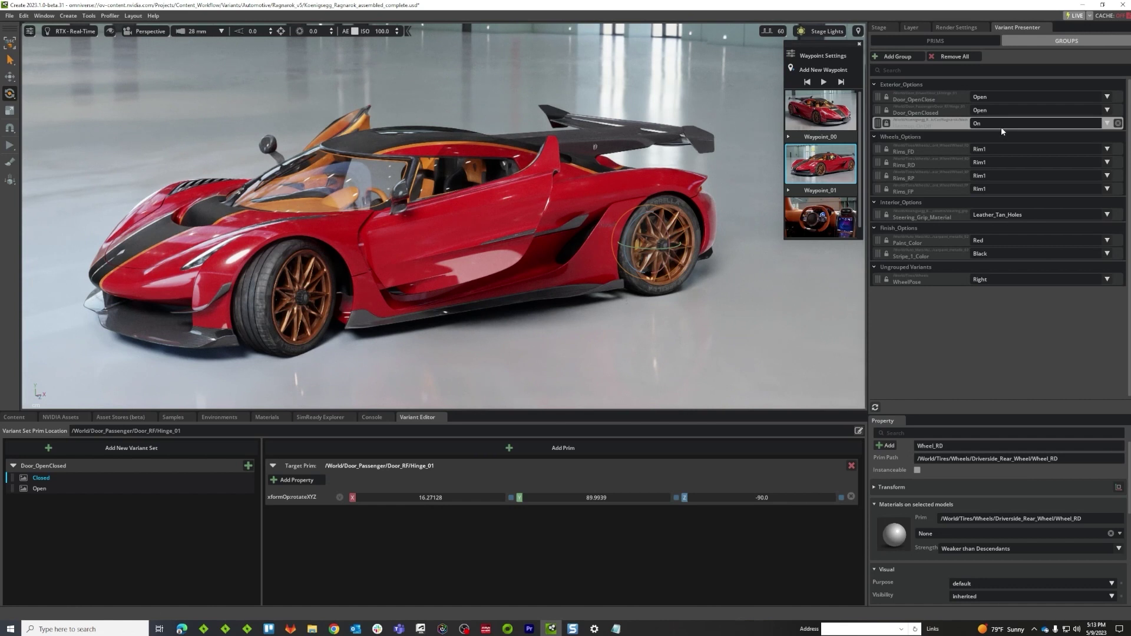
left_click(1001, 126)
left_click(980, 141)
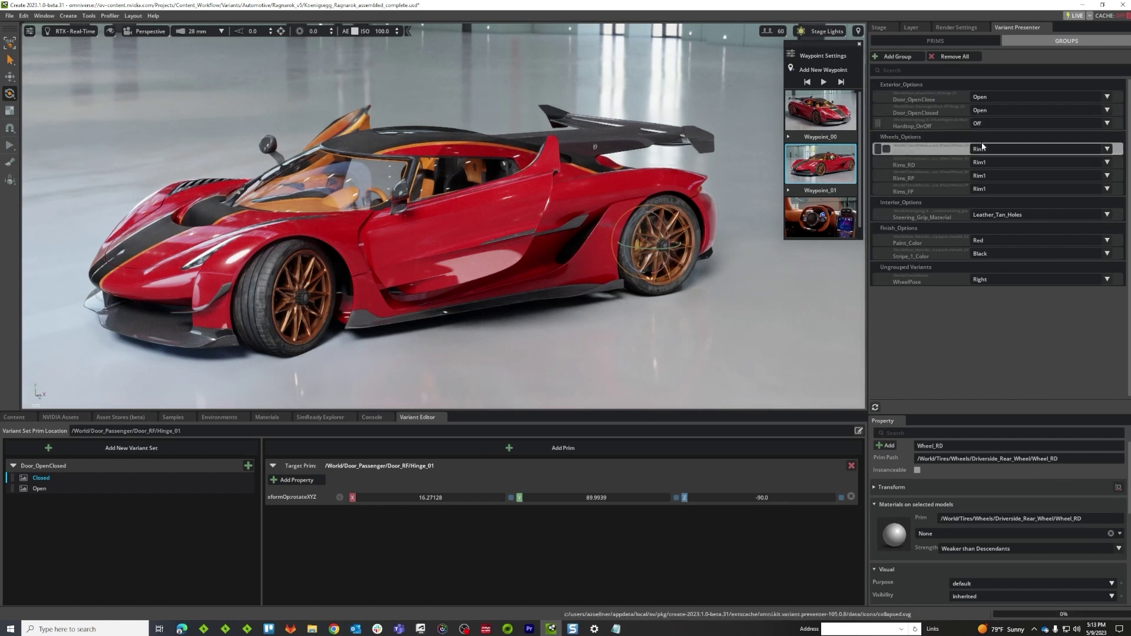
Preview the WheelPose variant as Left, Straight and Left again, and set it back to Right
left_click(994, 280)
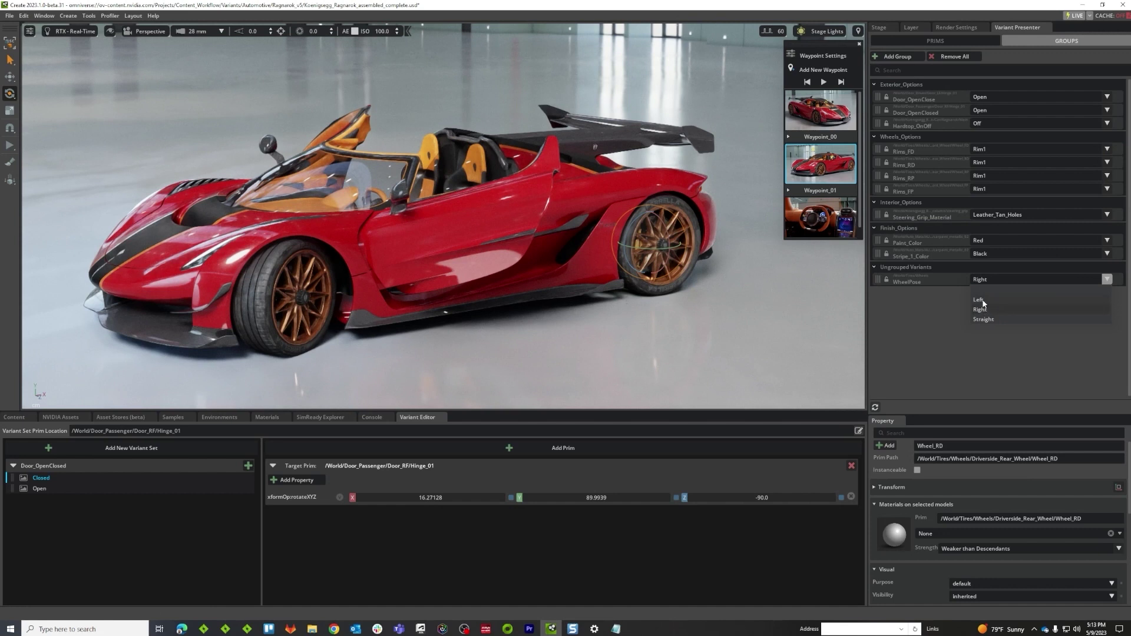
left_click(985, 300)
left_click(986, 278)
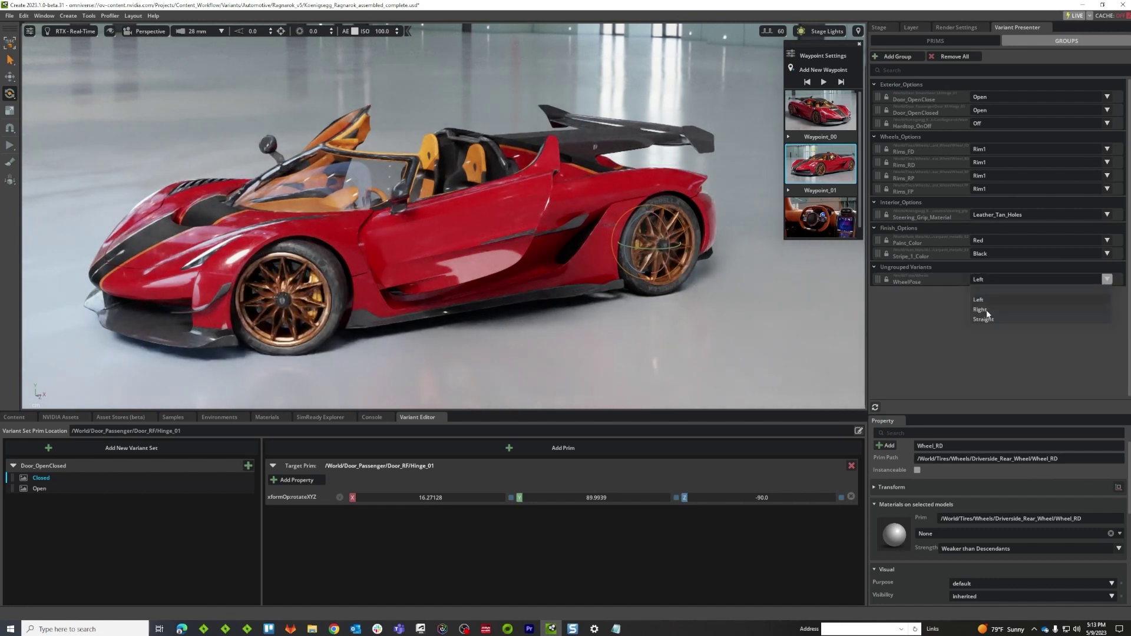
left_click(985, 319)
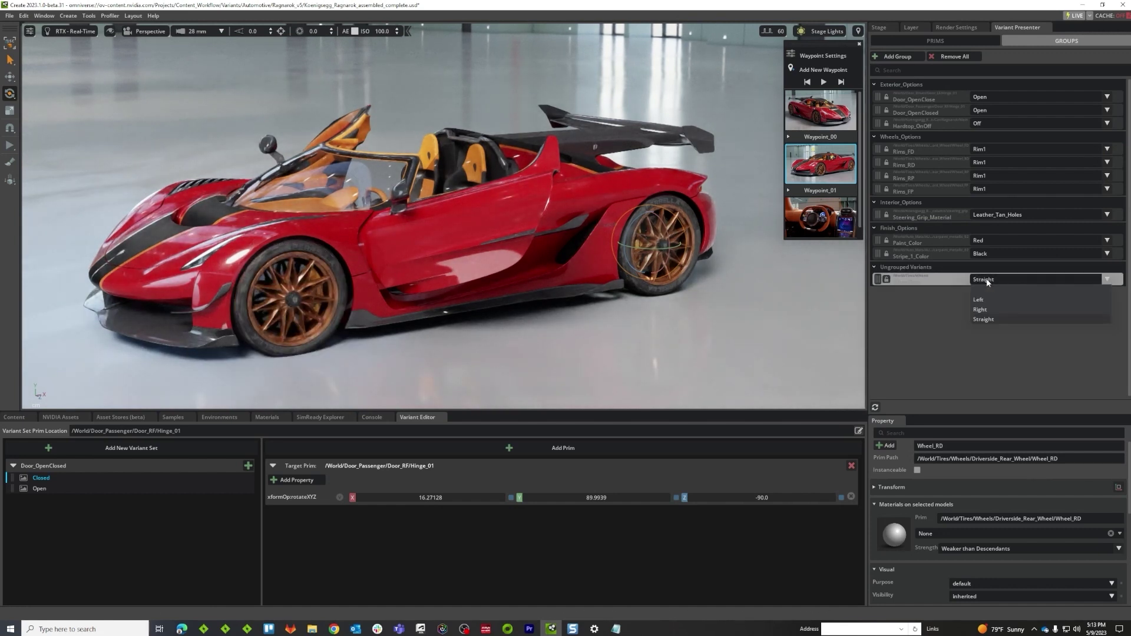
left_click(980, 300)
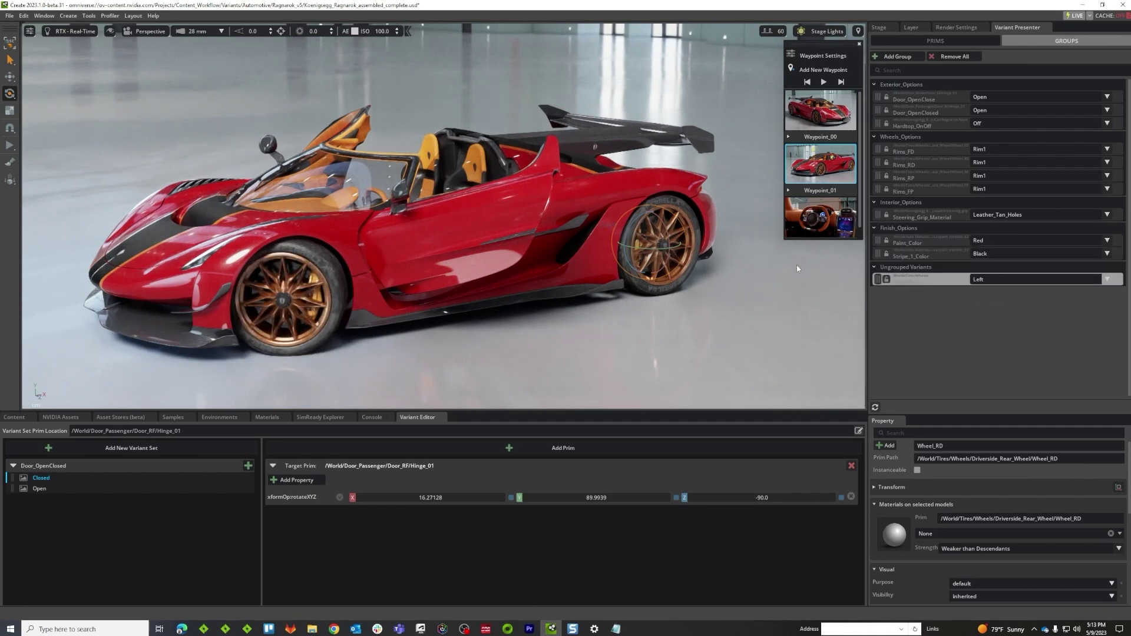
left_click_drag(575, 248, 611, 238, "alt")
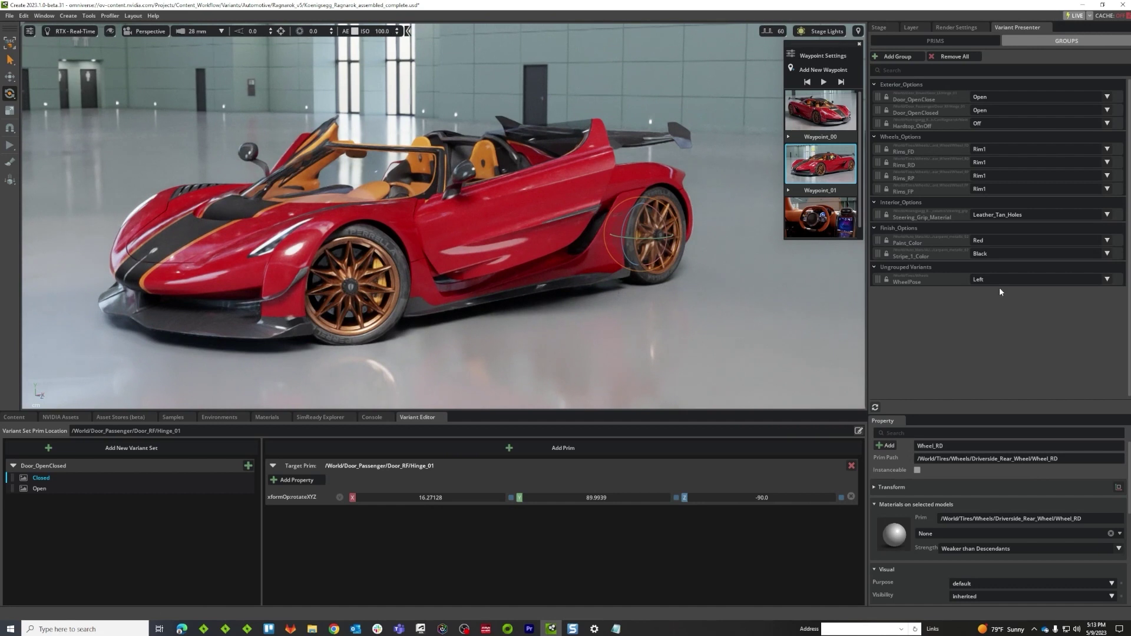
left_click(991, 274)
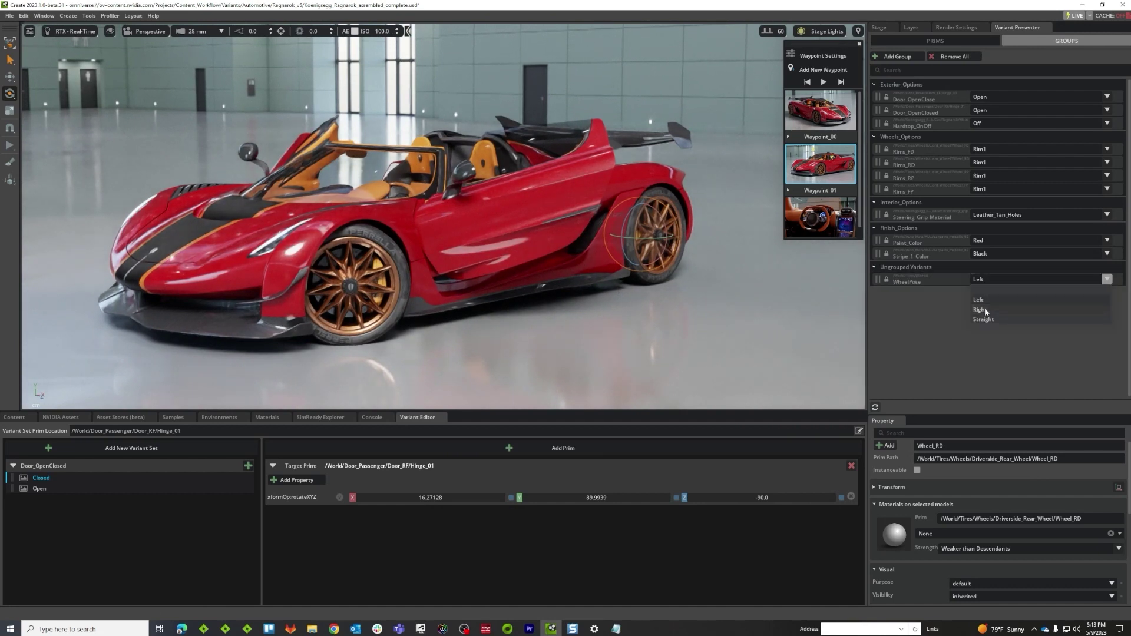
left_click(984, 308)
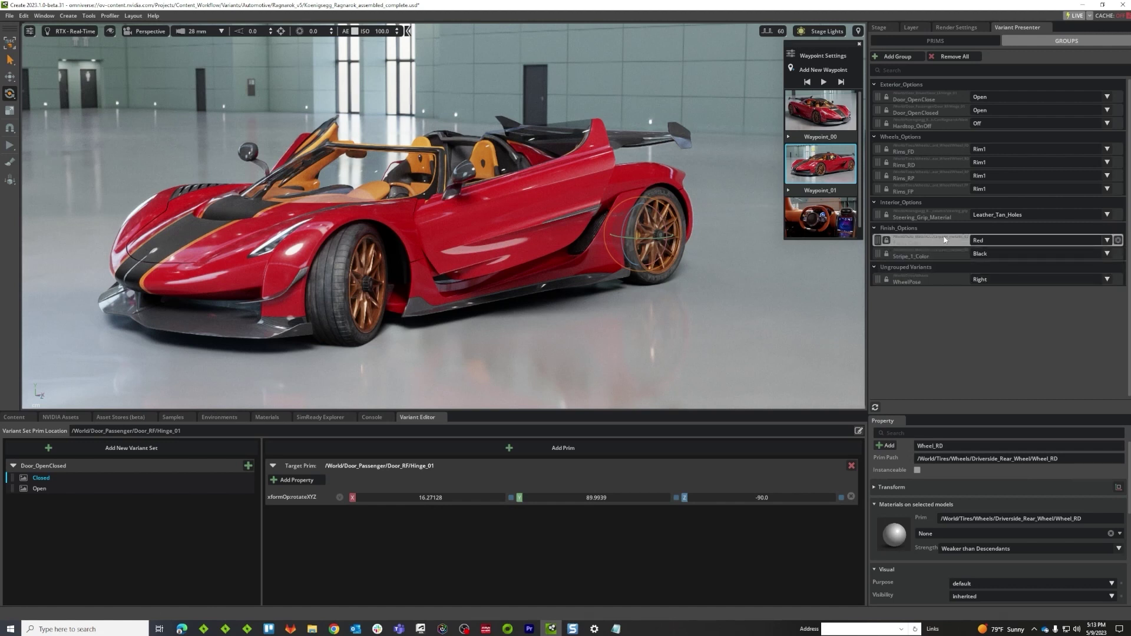
In the Finish_Options group, set Stripe_1_Color to Light_Grey and Paint_Color to Light_Blue
left_click(984, 242)
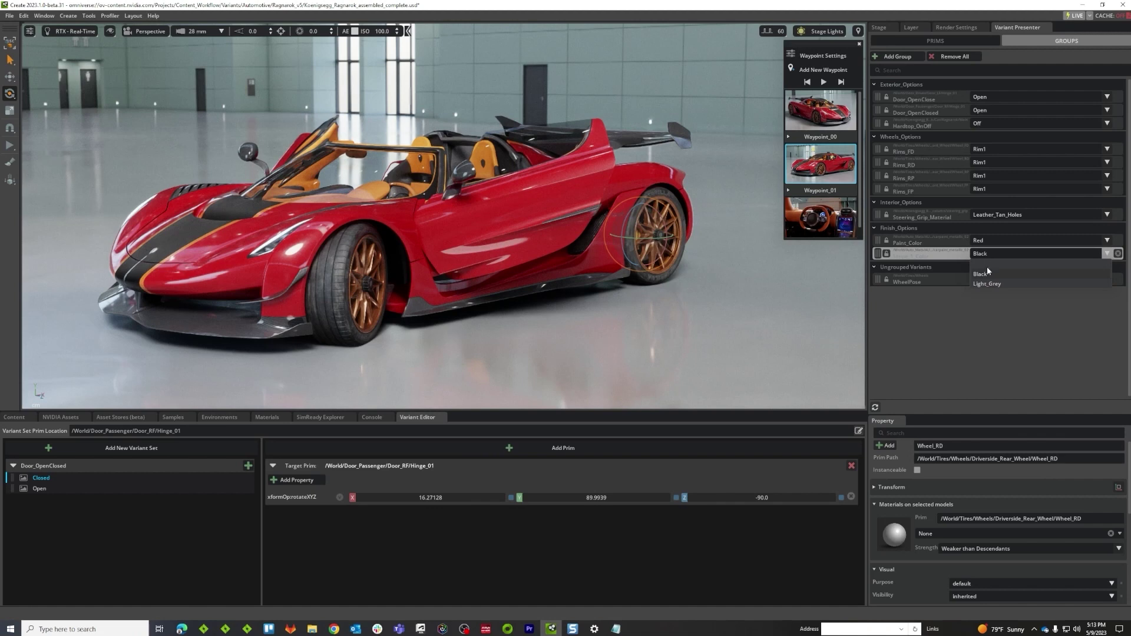
left_click(977, 285)
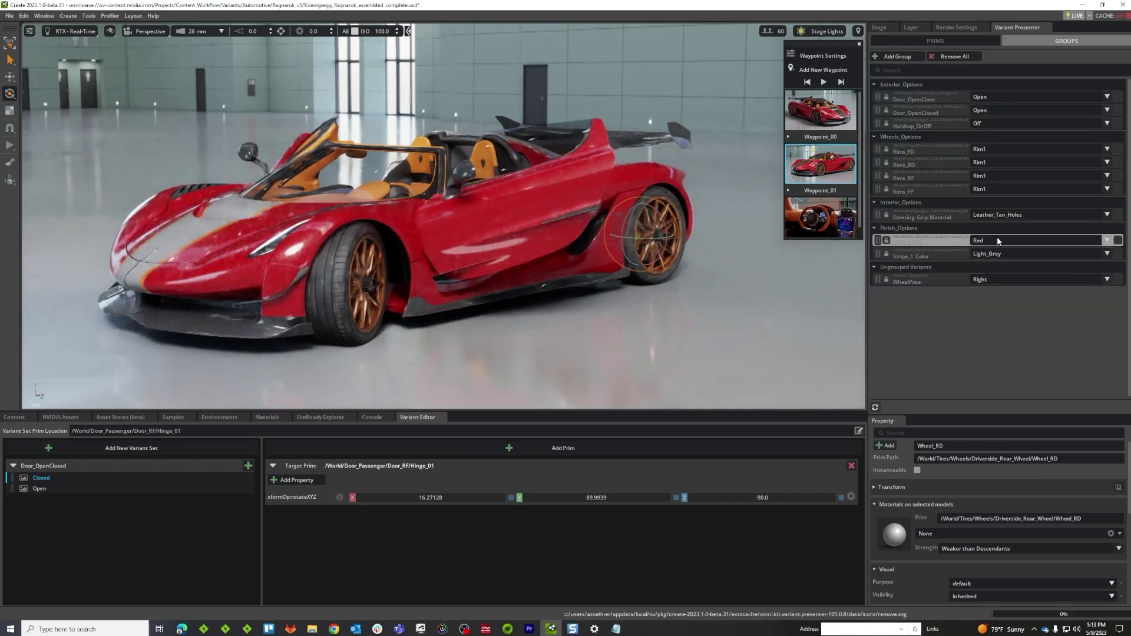
left_click(992, 240)
left_click(990, 260)
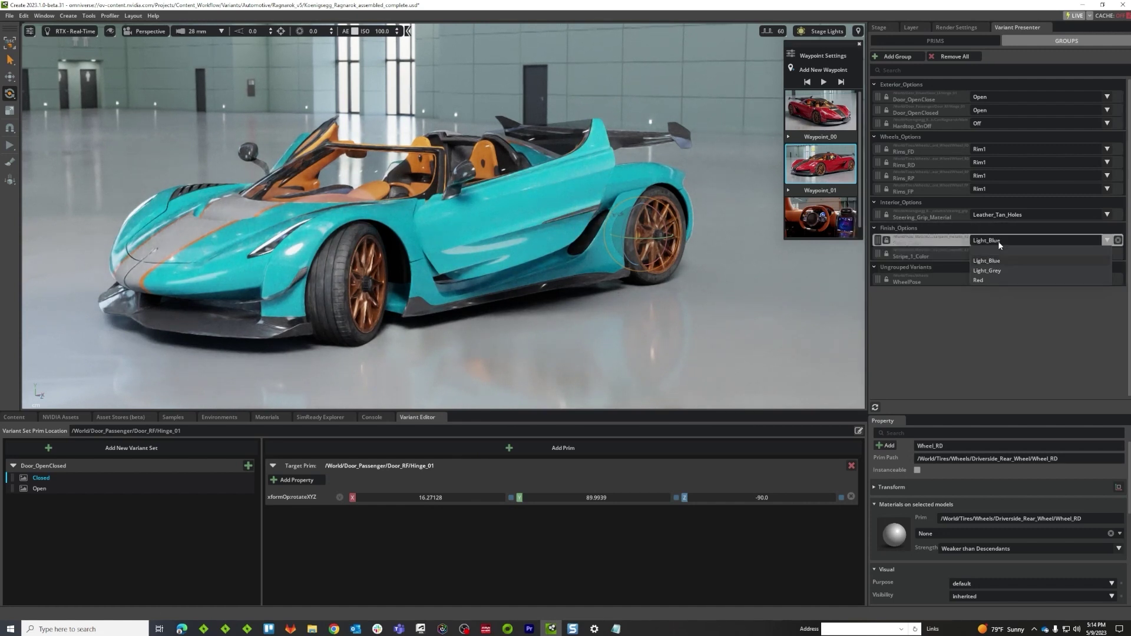
From the interior waypoint view, try Steering_Grip_Material as Suede_Brown_Smooth, and set it to Leather_Tan_Diamond
mouse_move(853, 224)
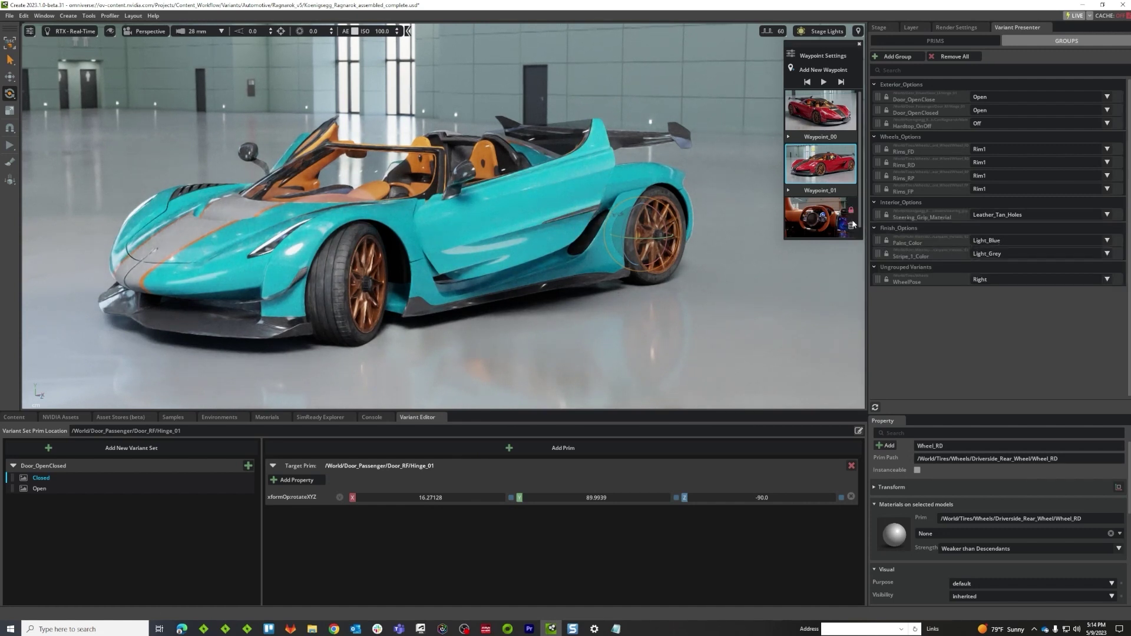
left_click(818, 221)
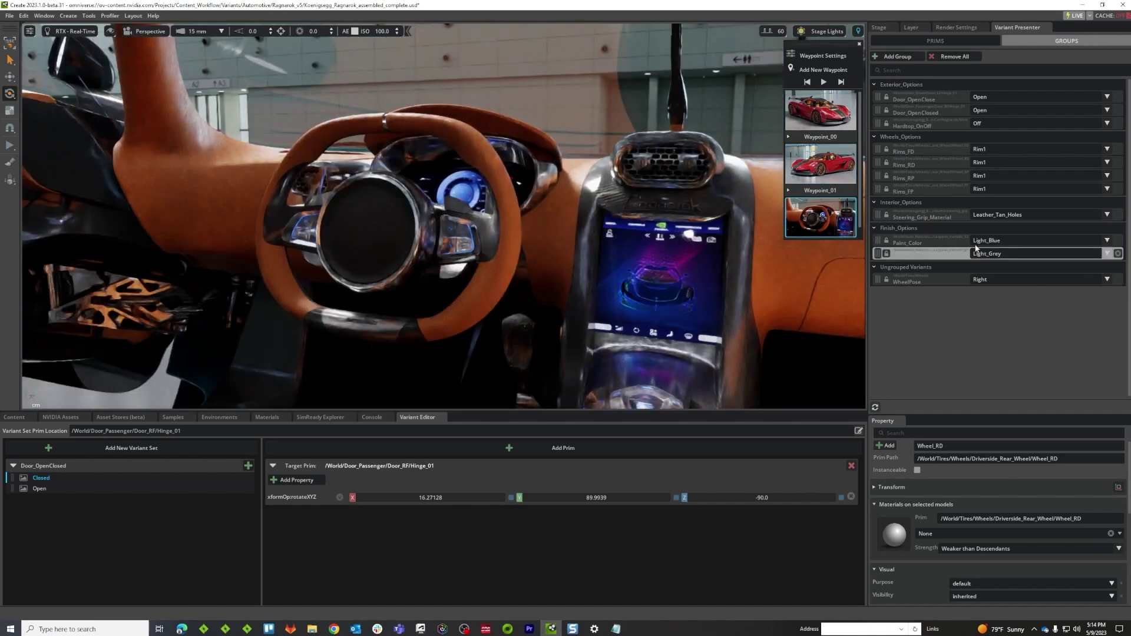
left_click(999, 216)
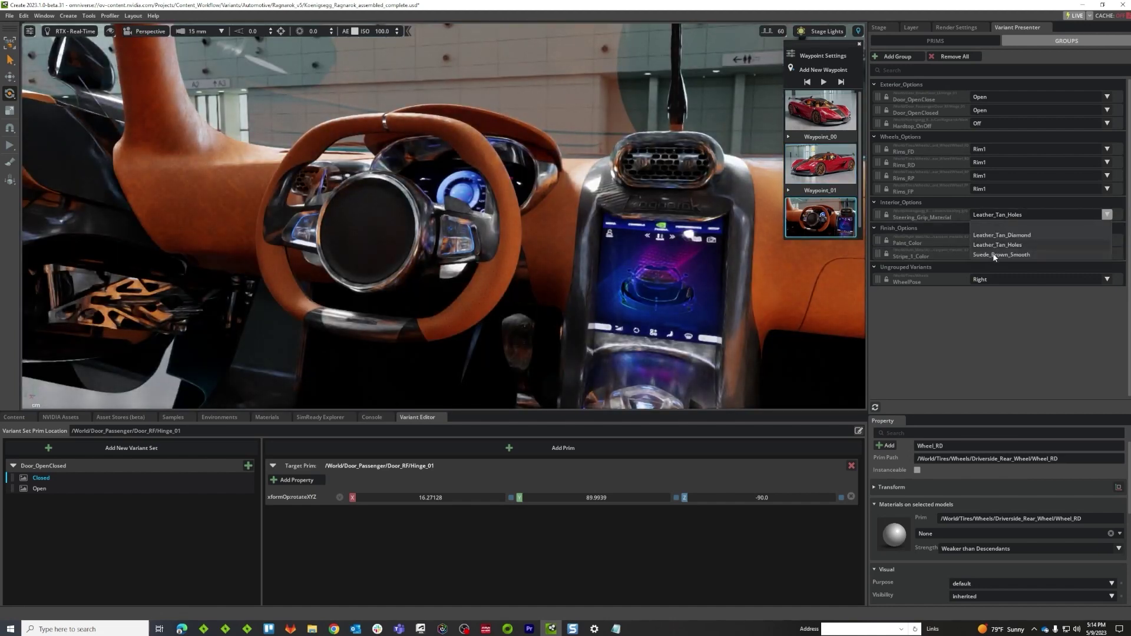
left_click(996, 255)
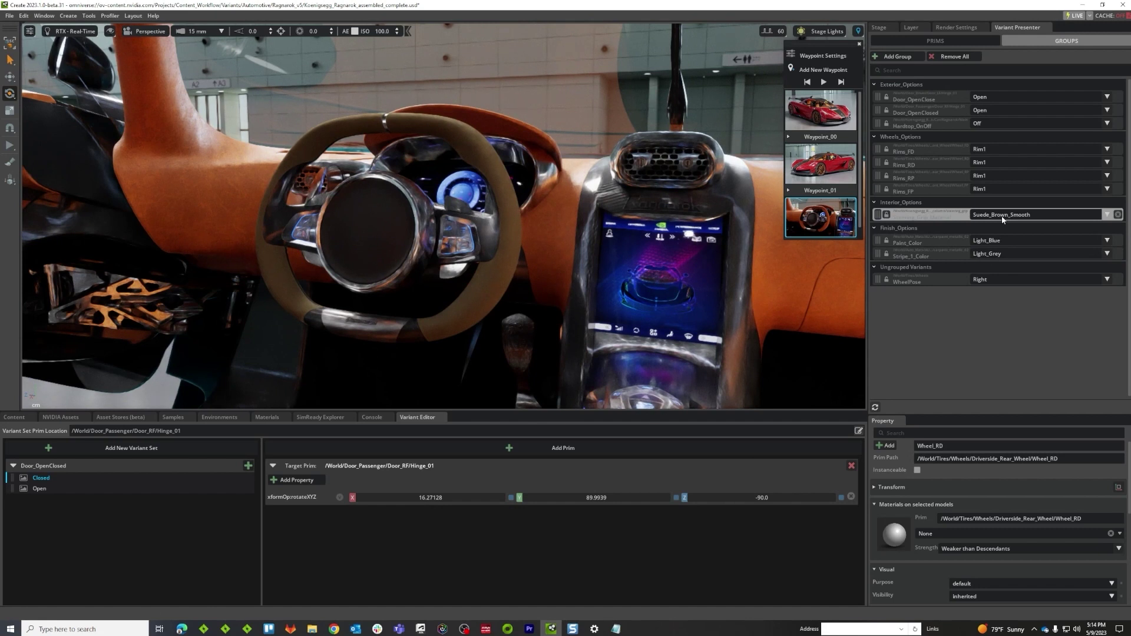
left_click(1003, 217)
left_click(1003, 232)
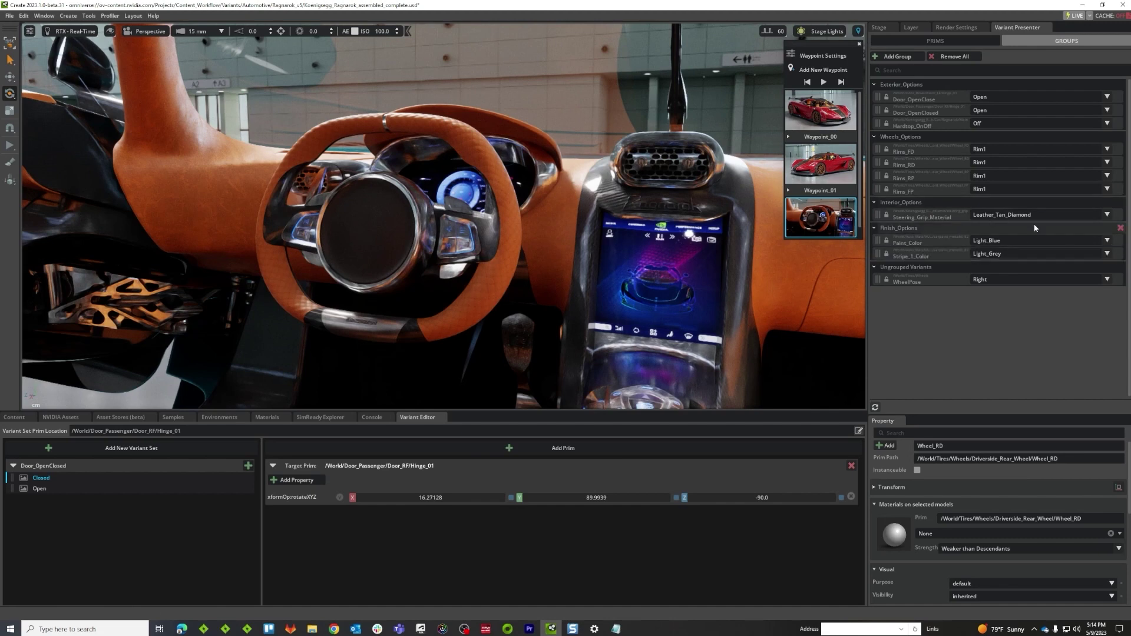
Return to the Waypoint_01 view and set Door_OpenClose and Door_OpenClosed in the Exterior_Options group to Closed
left_click(819, 164)
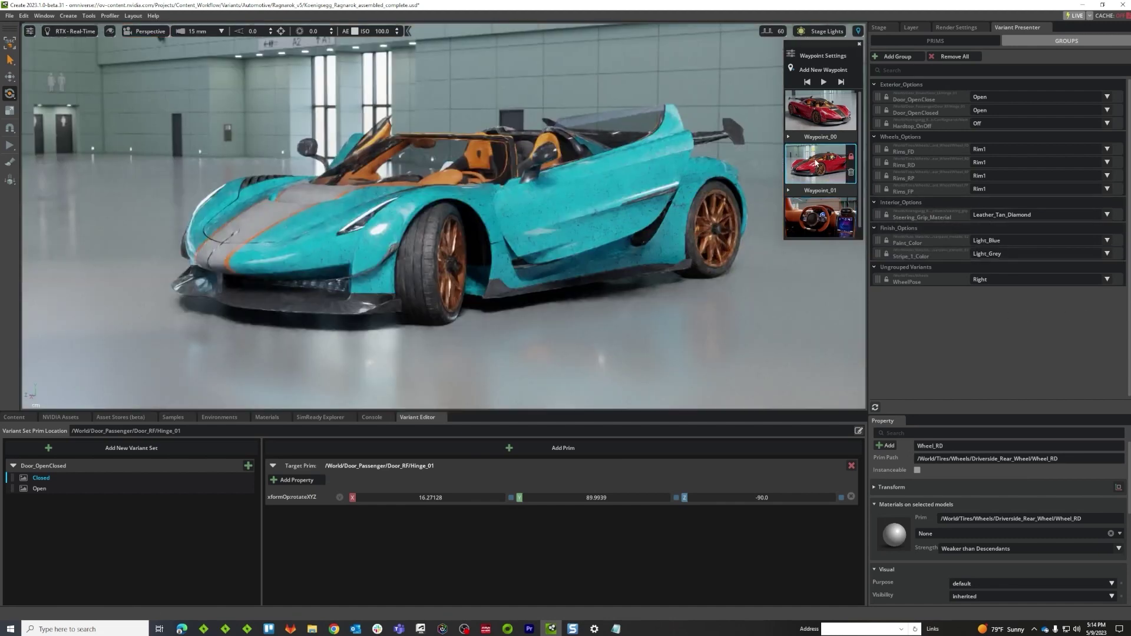
left_click(984, 96)
left_click(983, 117)
left_click(990, 111)
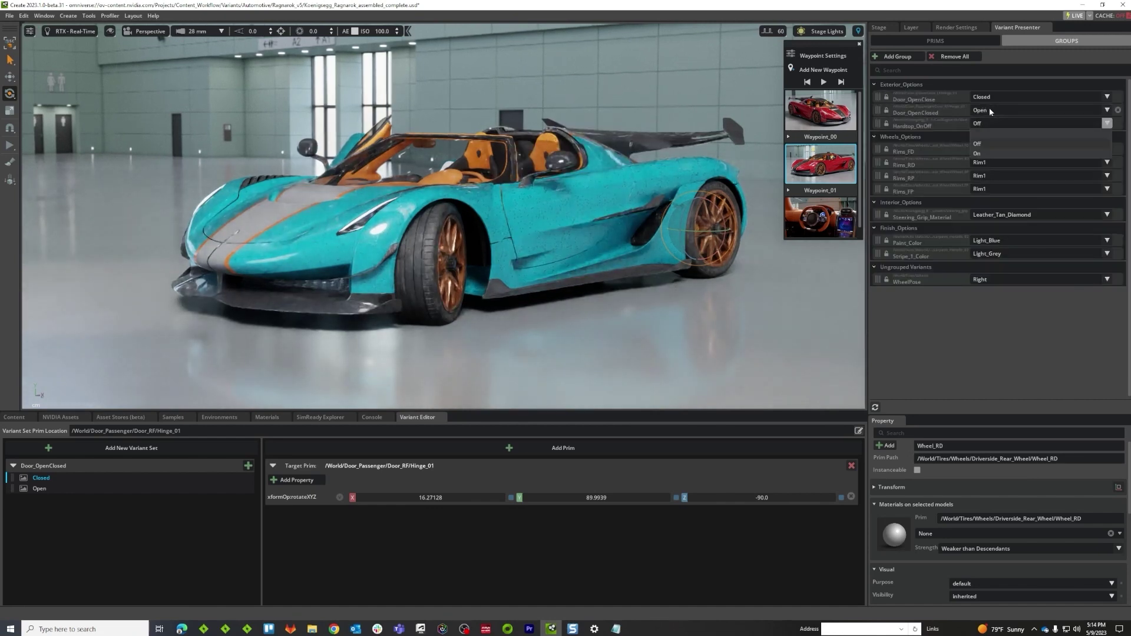
left_click(987, 129)
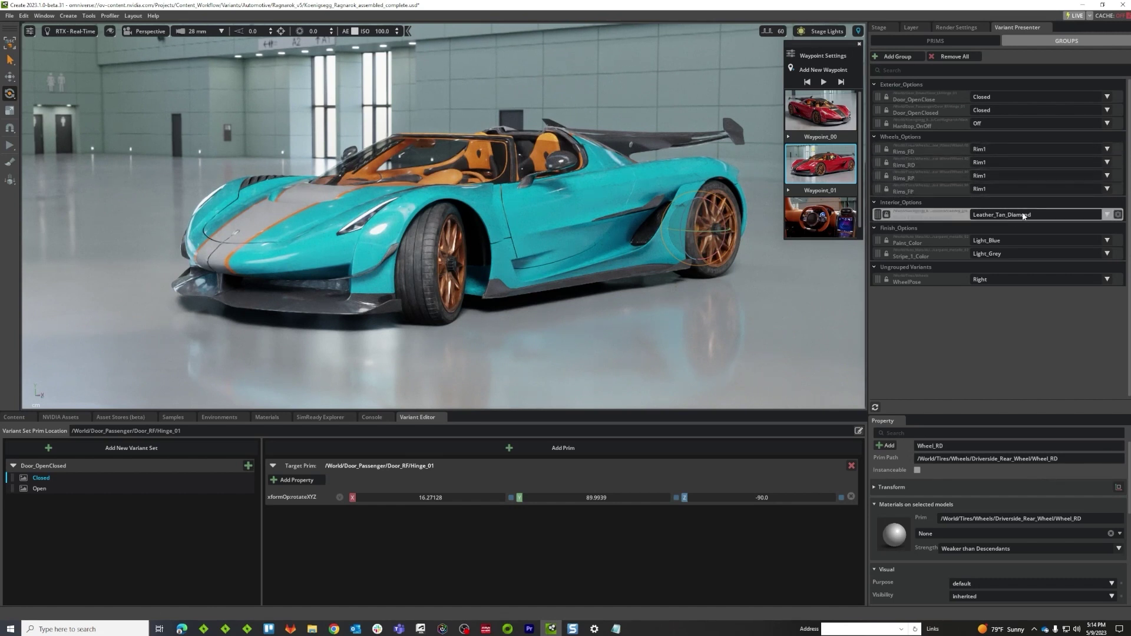
In the Finish_Options group, set Paint_Color to Red and Stripe_1_Color to Black
left_click(991, 240)
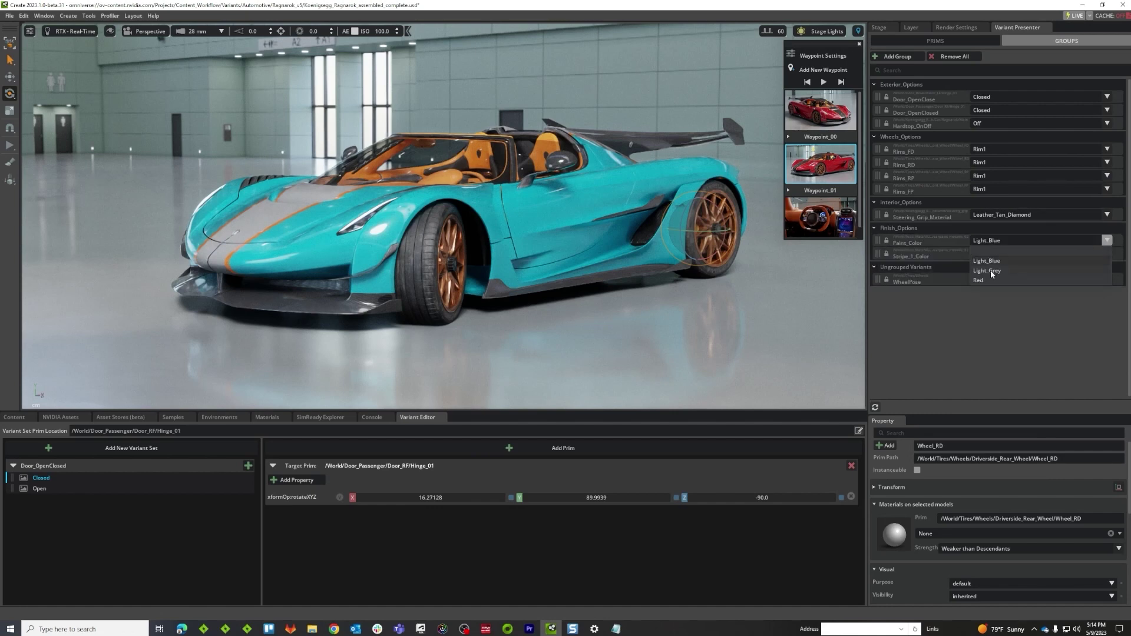
left_click(982, 280)
left_click(1002, 254)
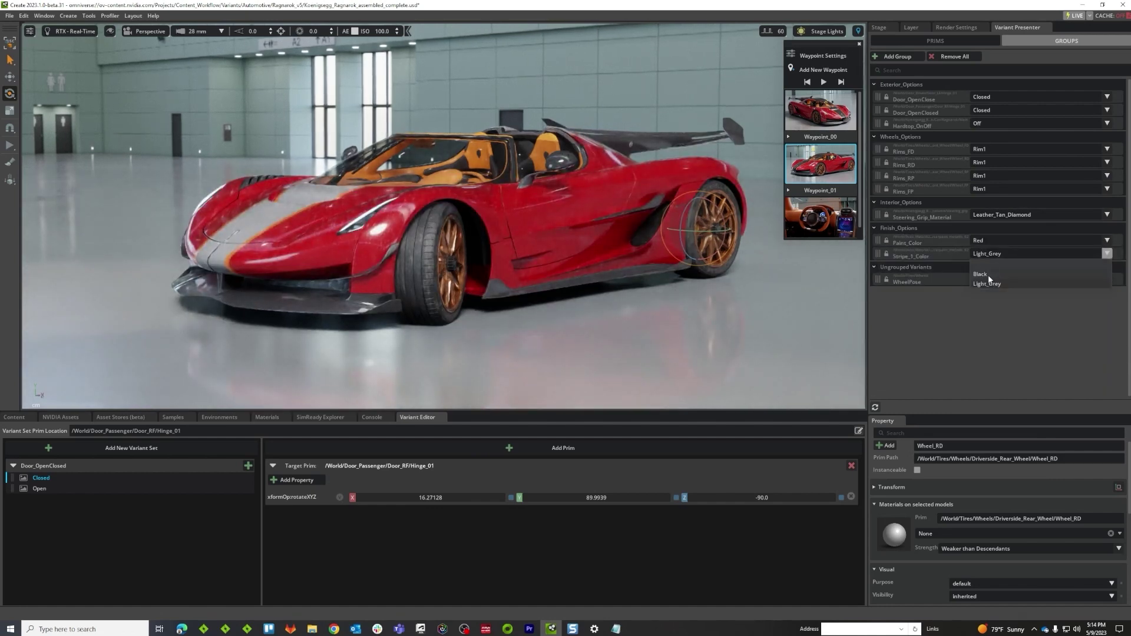
left_click(989, 274)
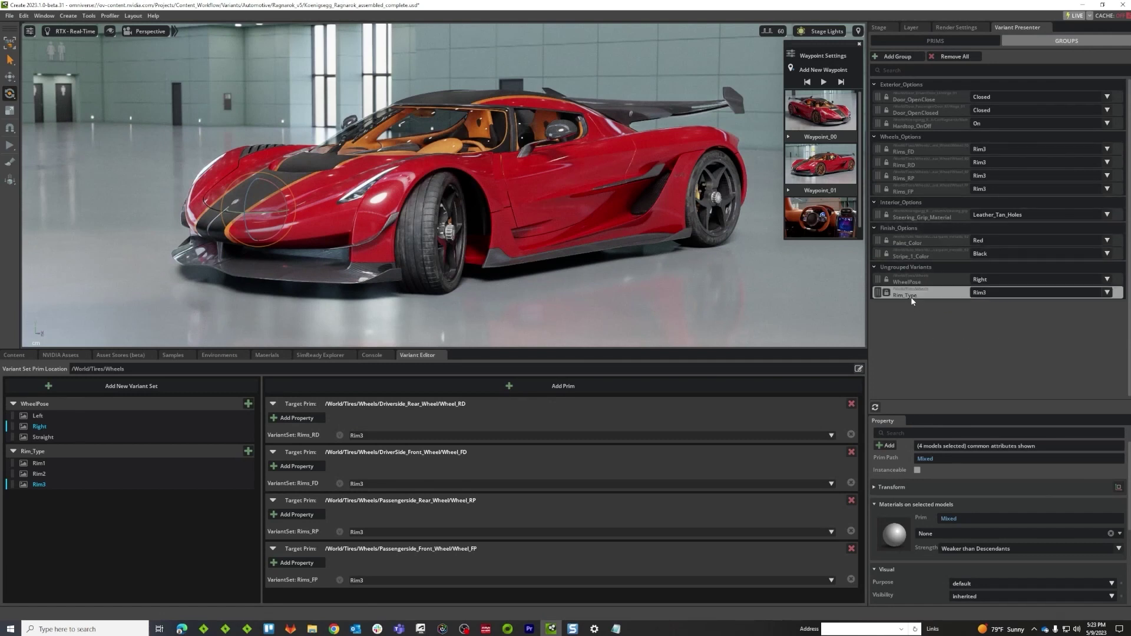
Move the ungrouped Rim_Type variant into the Wheels_Options group and lock Rims_FD, Rims_RD, Rims_RP and Rims_FP
left_click_drag(910, 296, 963, 132)
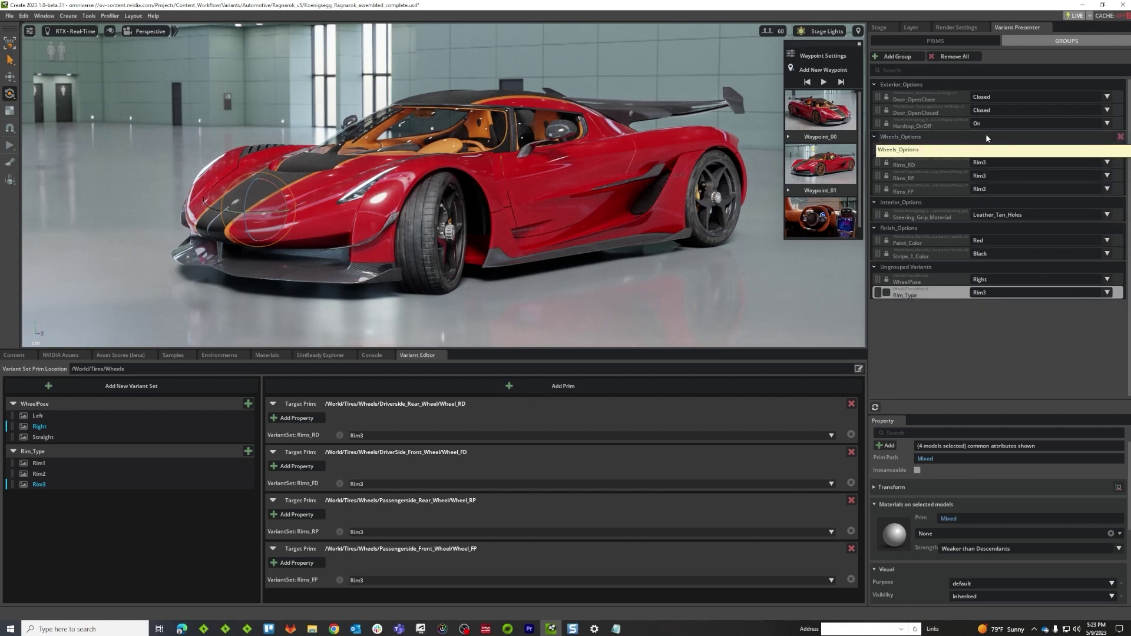
left_click_drag(911, 293, 932, 211)
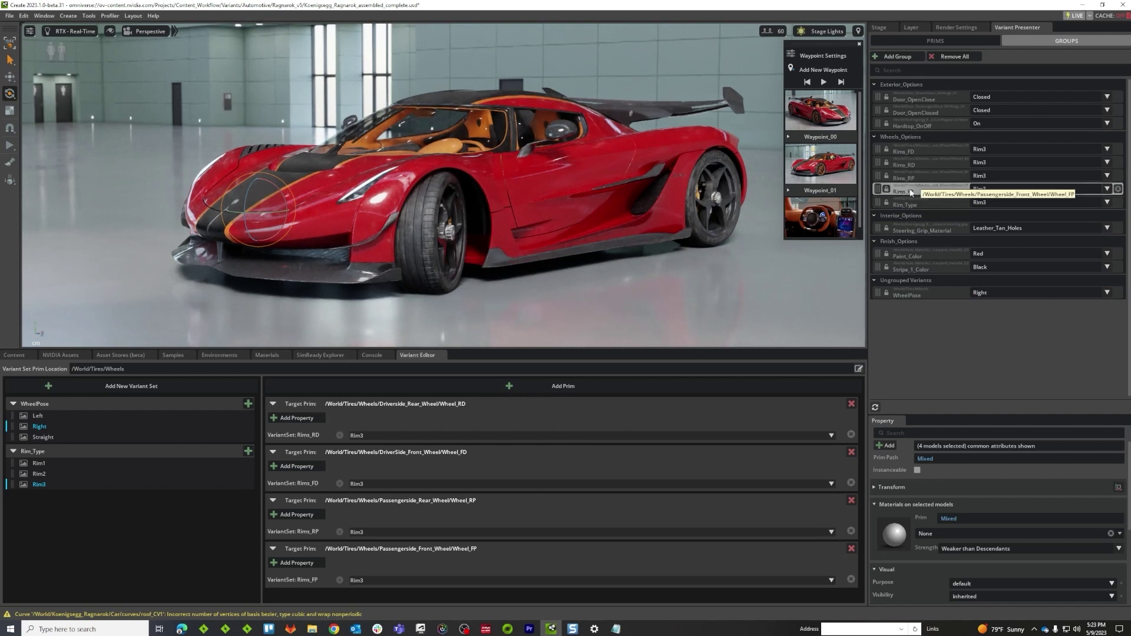
left_click(960, 195)
left_click_drag(914, 193, 888, 152)
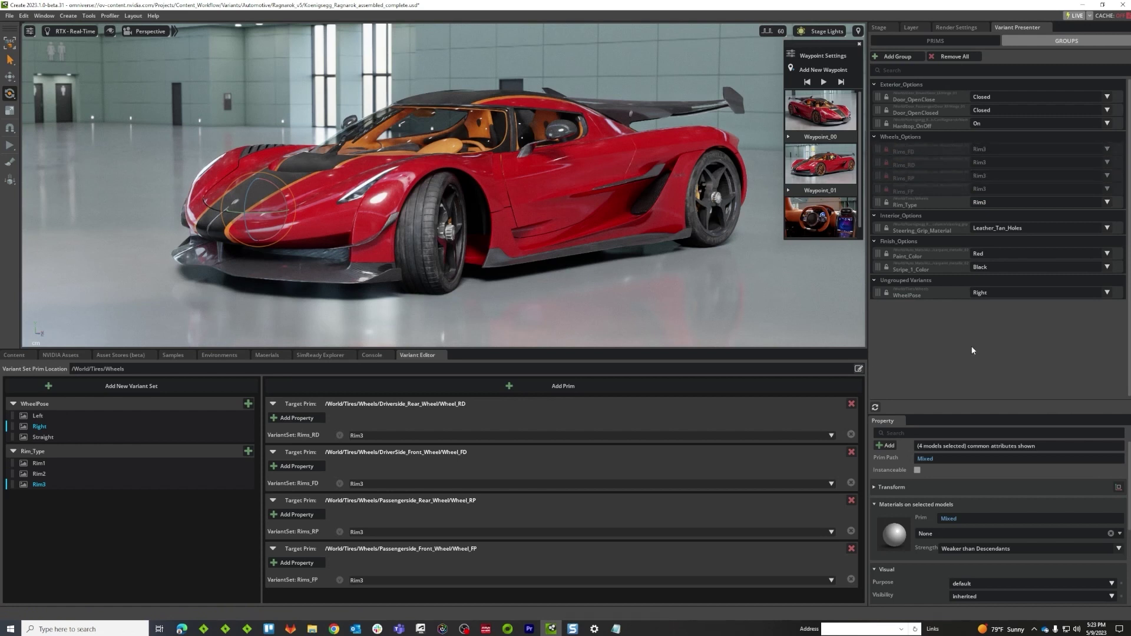
Preview the Rim_Type variant as Rim2 and set it to Rim1 to switch all four wheels together
left_click(999, 202)
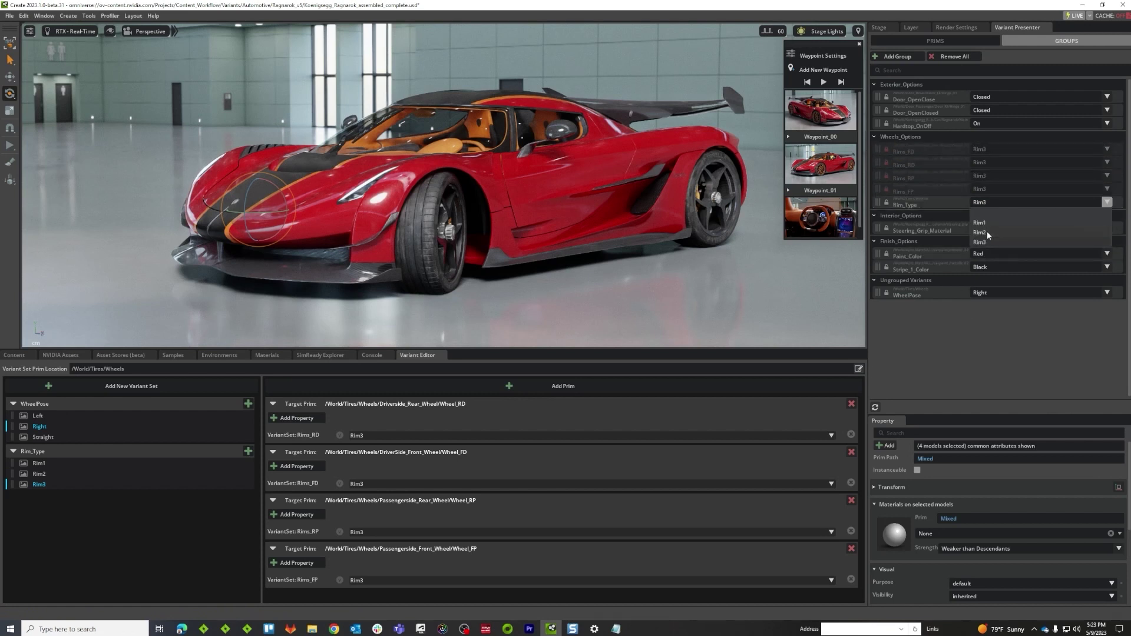
left_click(988, 232)
left_click(996, 203)
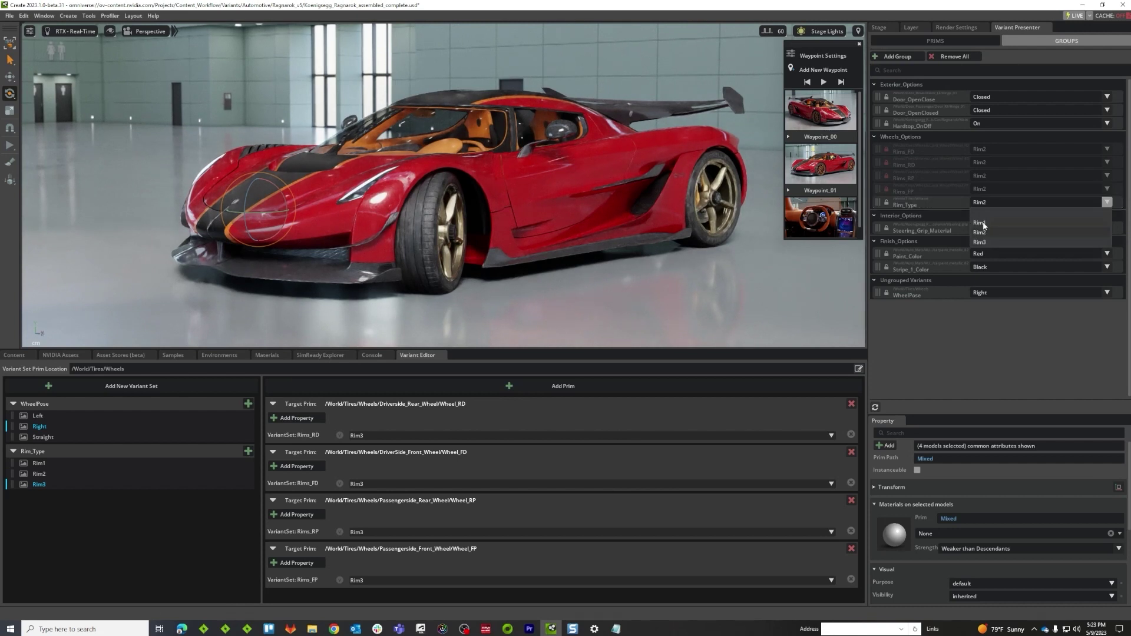
left_click(980, 223)
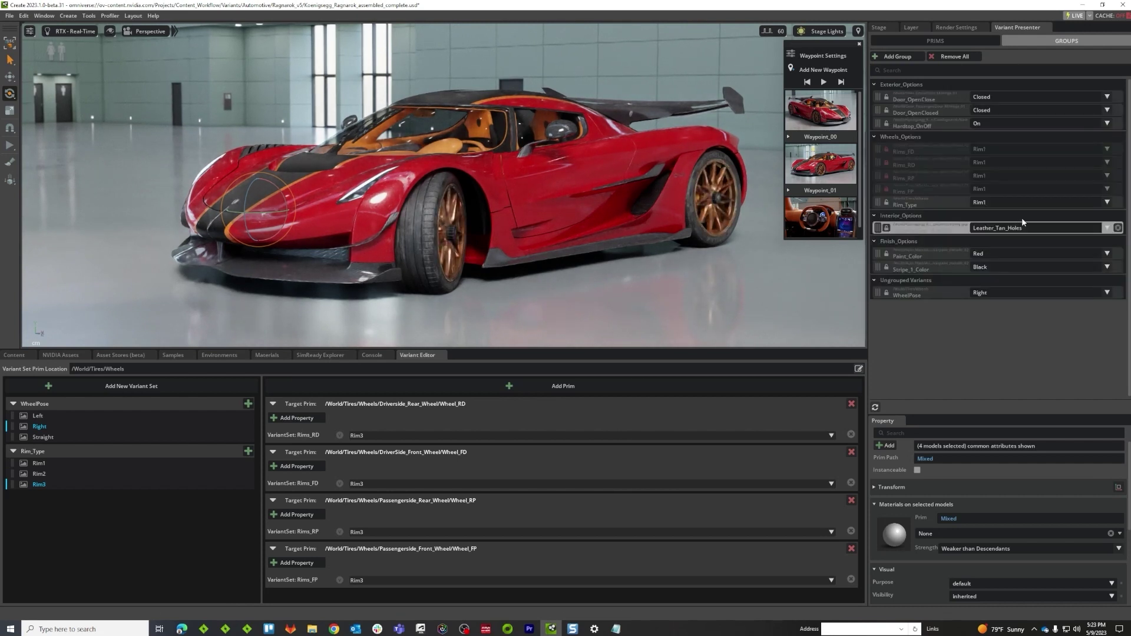
left_click(992, 204)
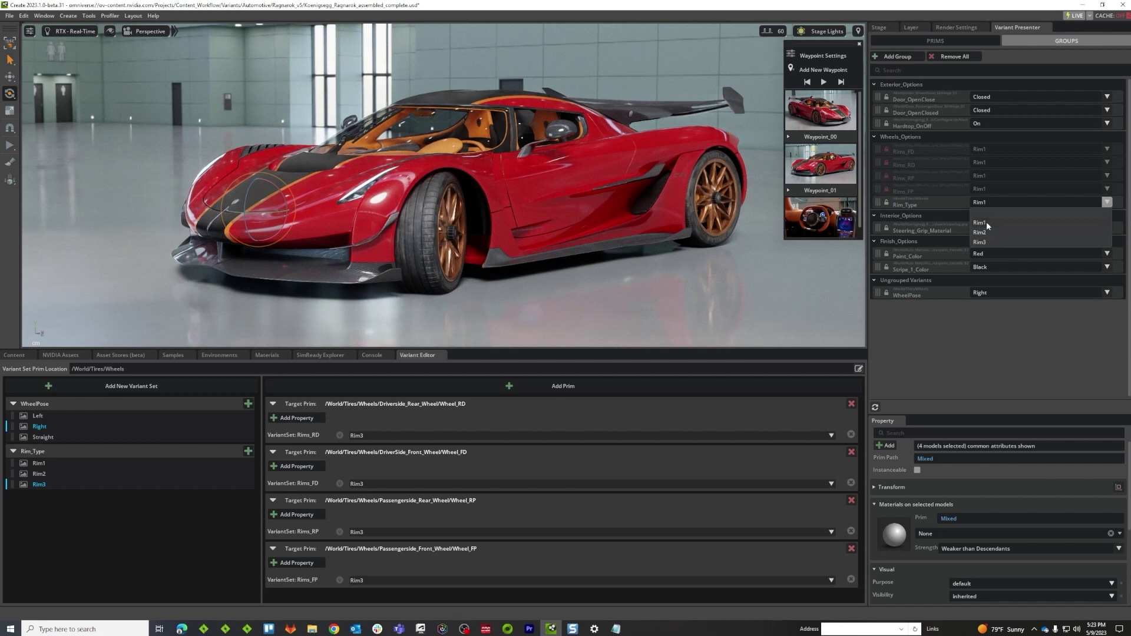
left_click(986, 223)
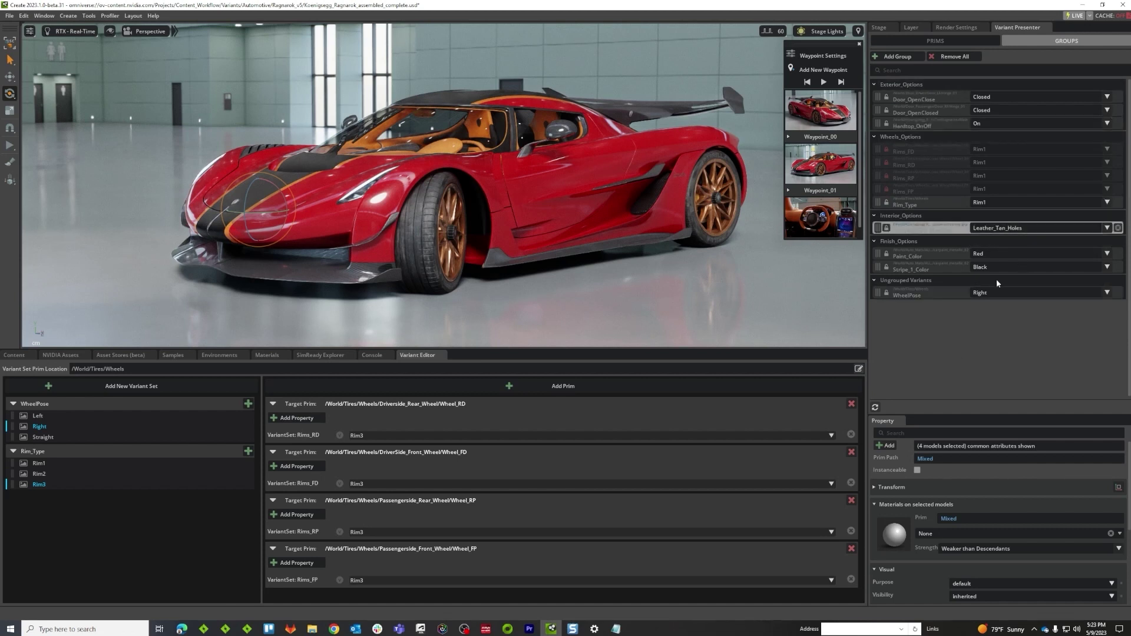